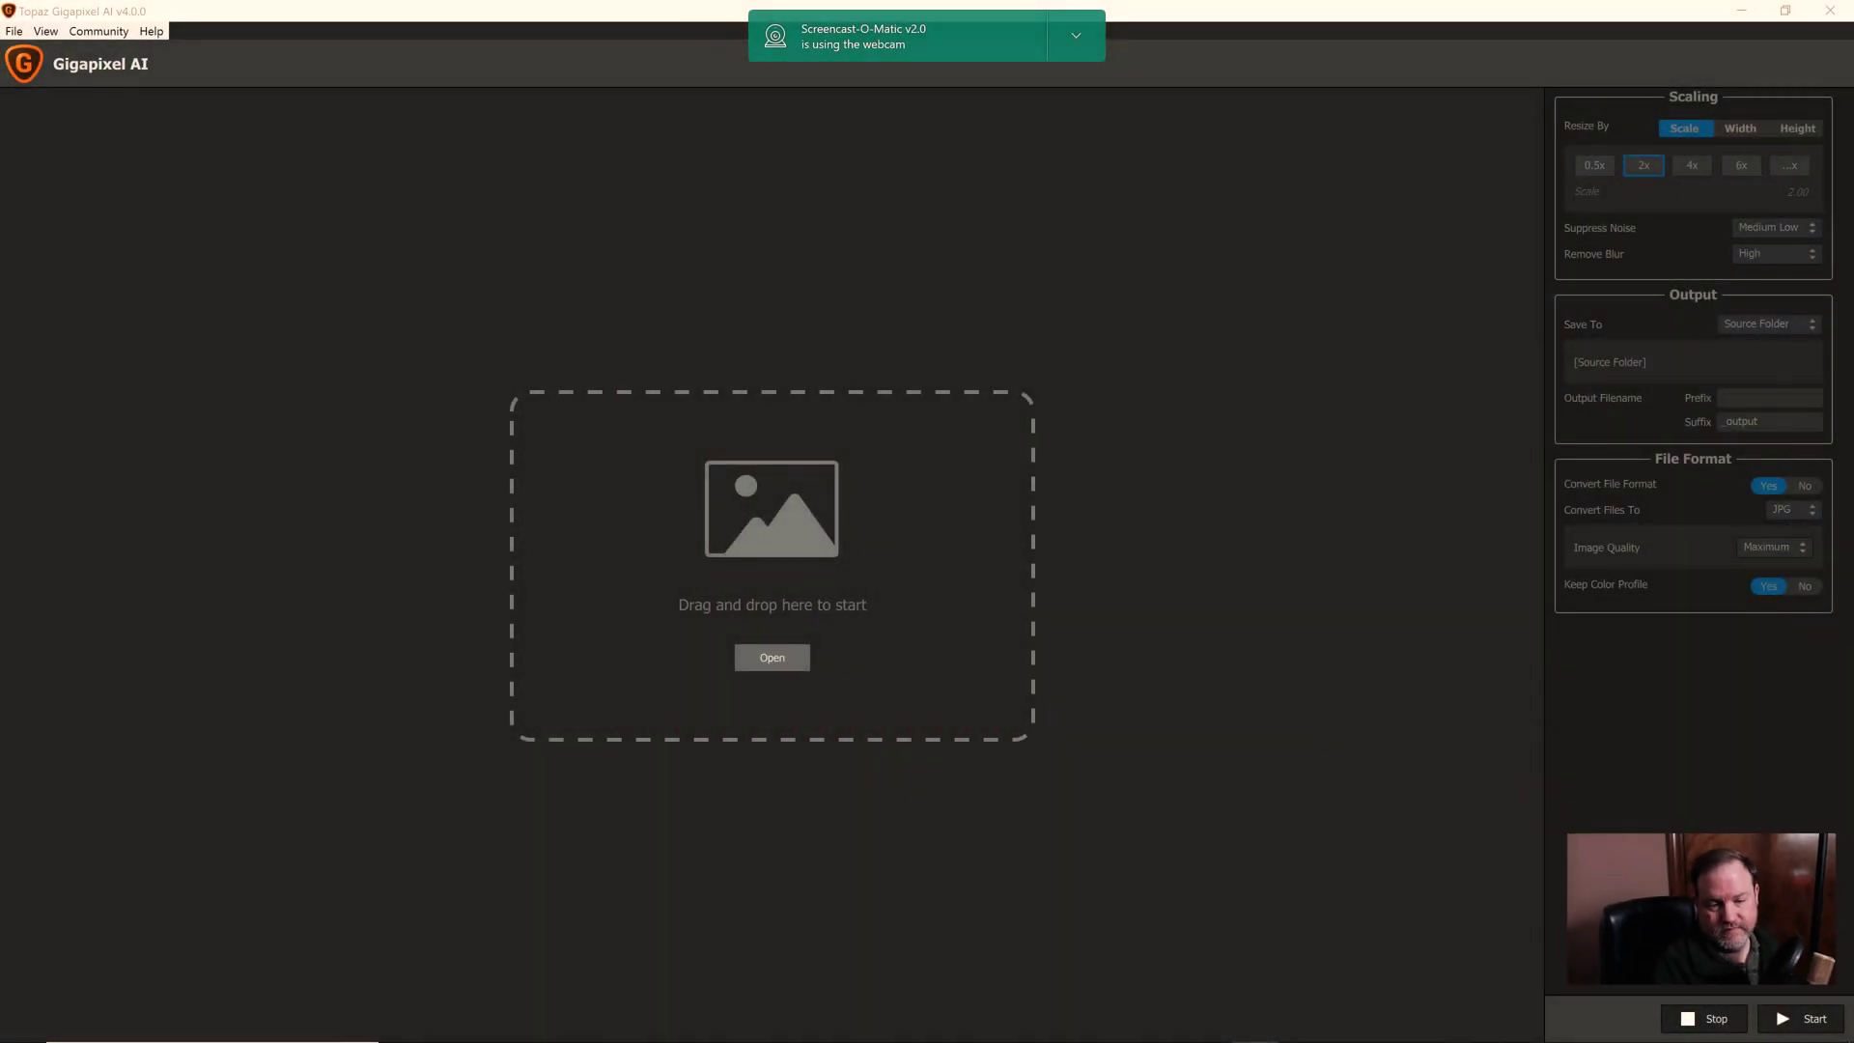
- Load the five portrait JPEGs from Downloads, first through fifth, into Gigapixel AI
left_click(763, 628)
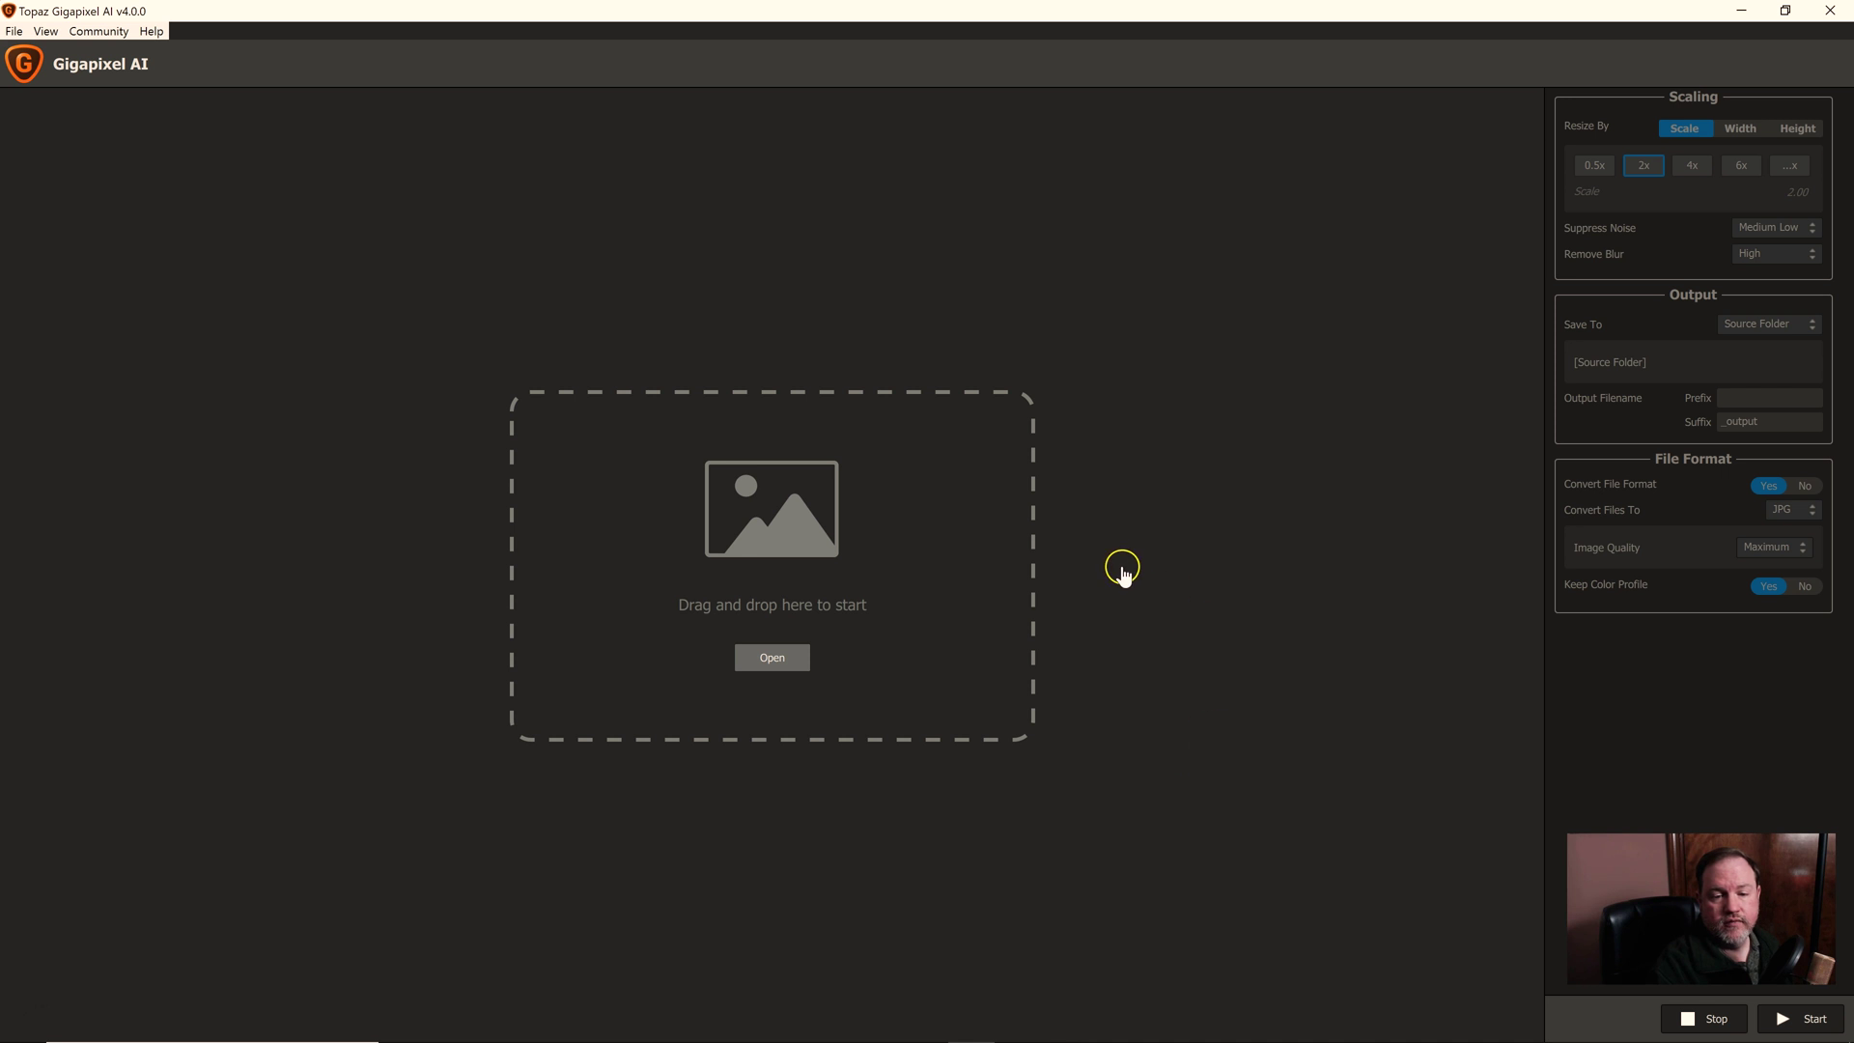
left_click(773, 657)
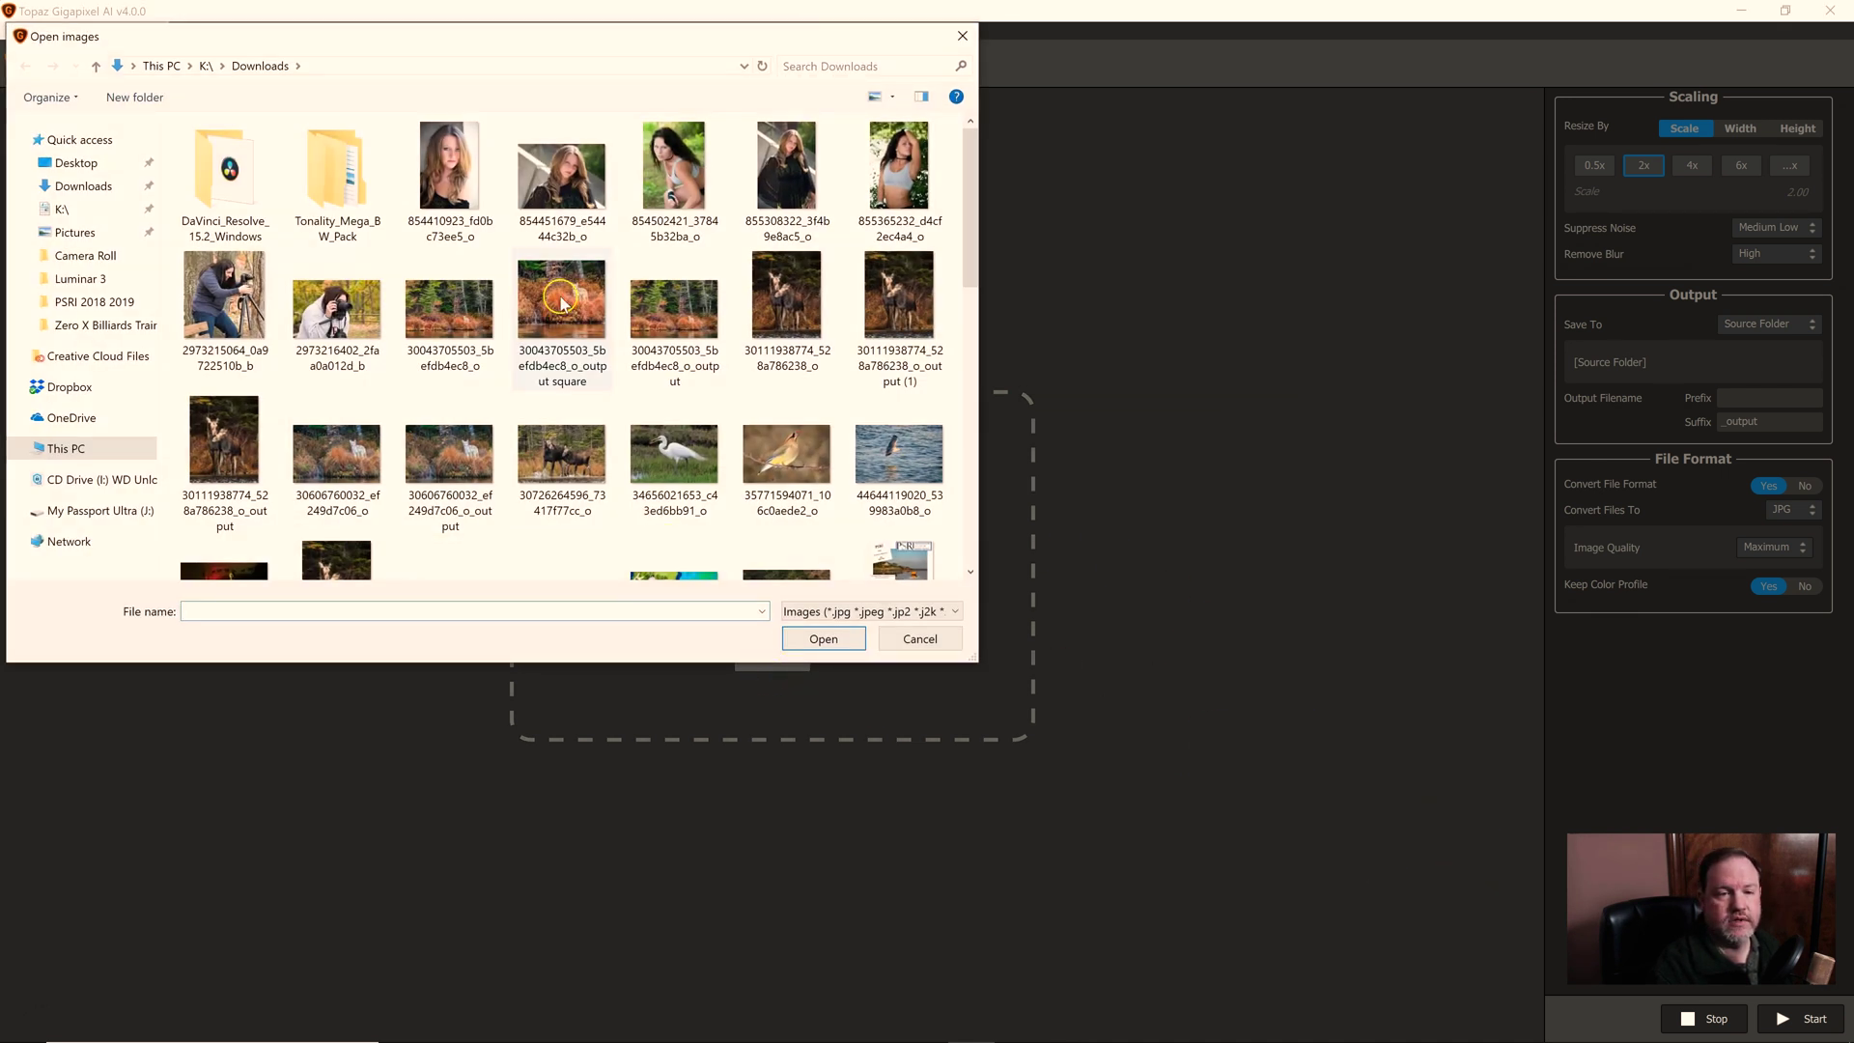
left_click(435, 179)
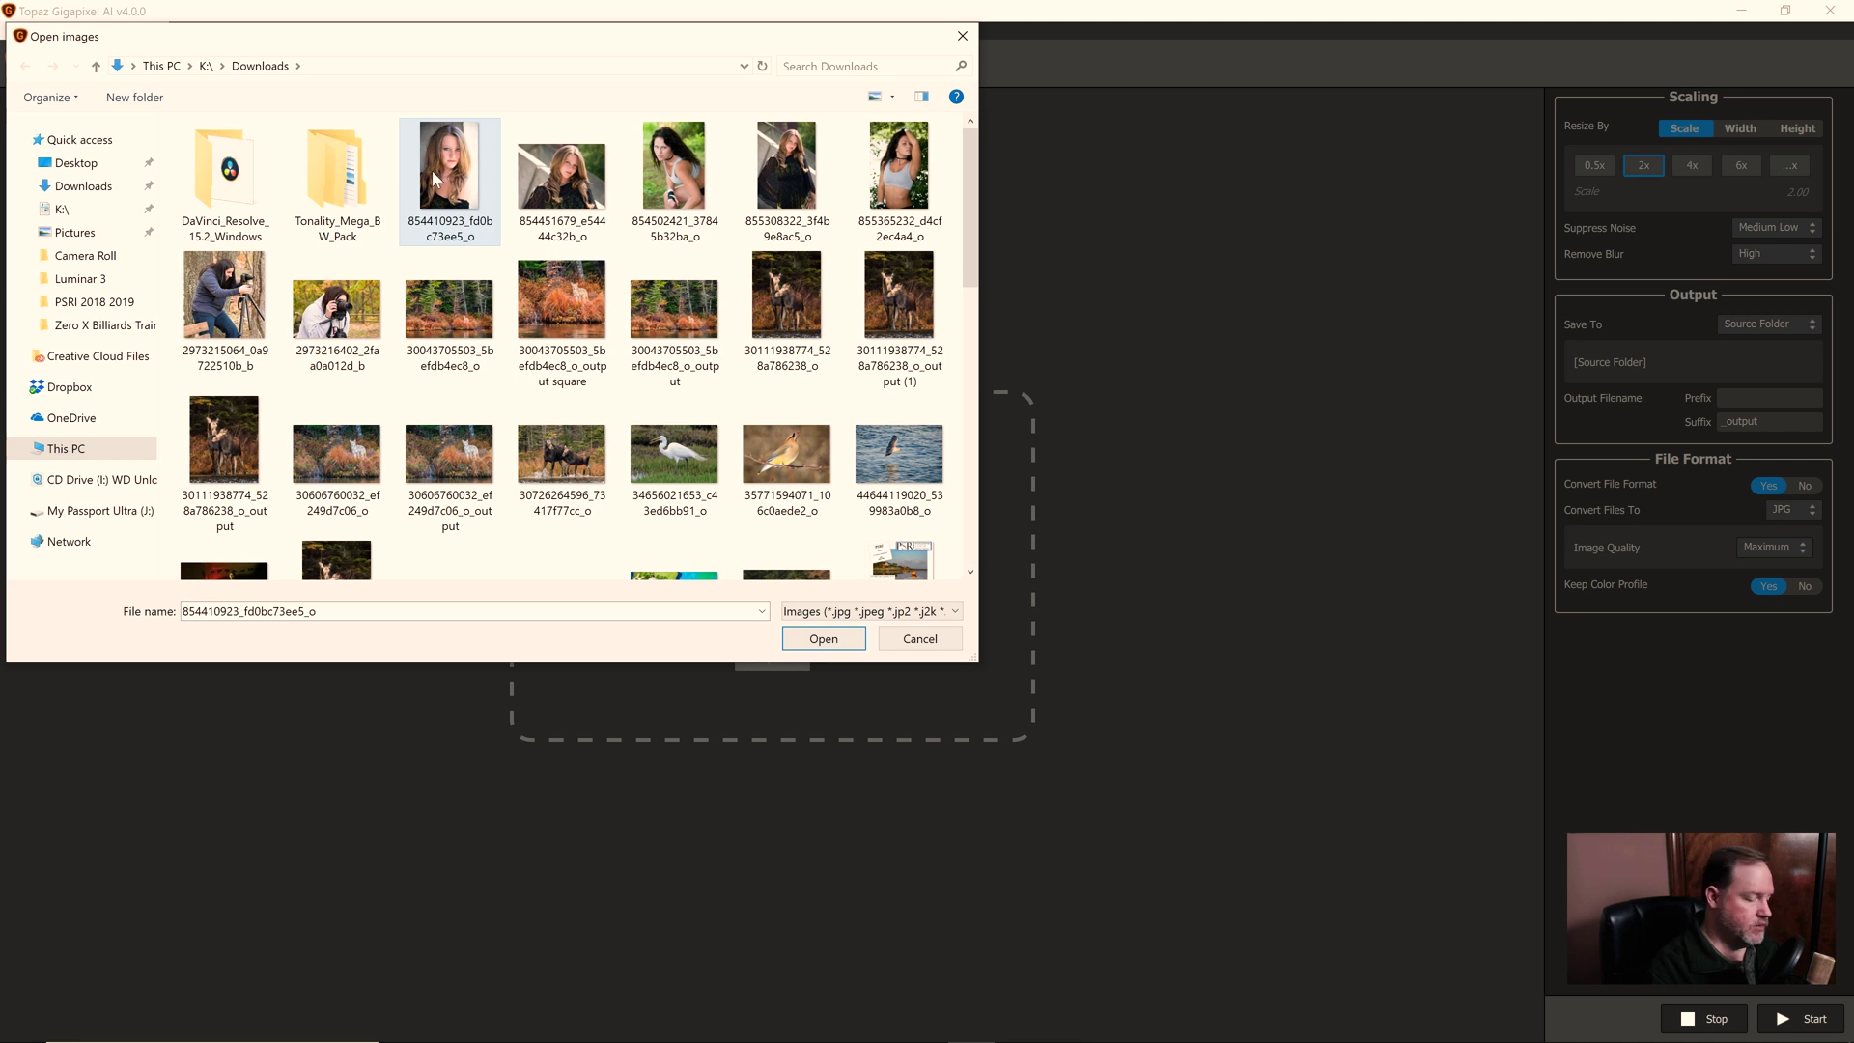
left_click(917, 179)
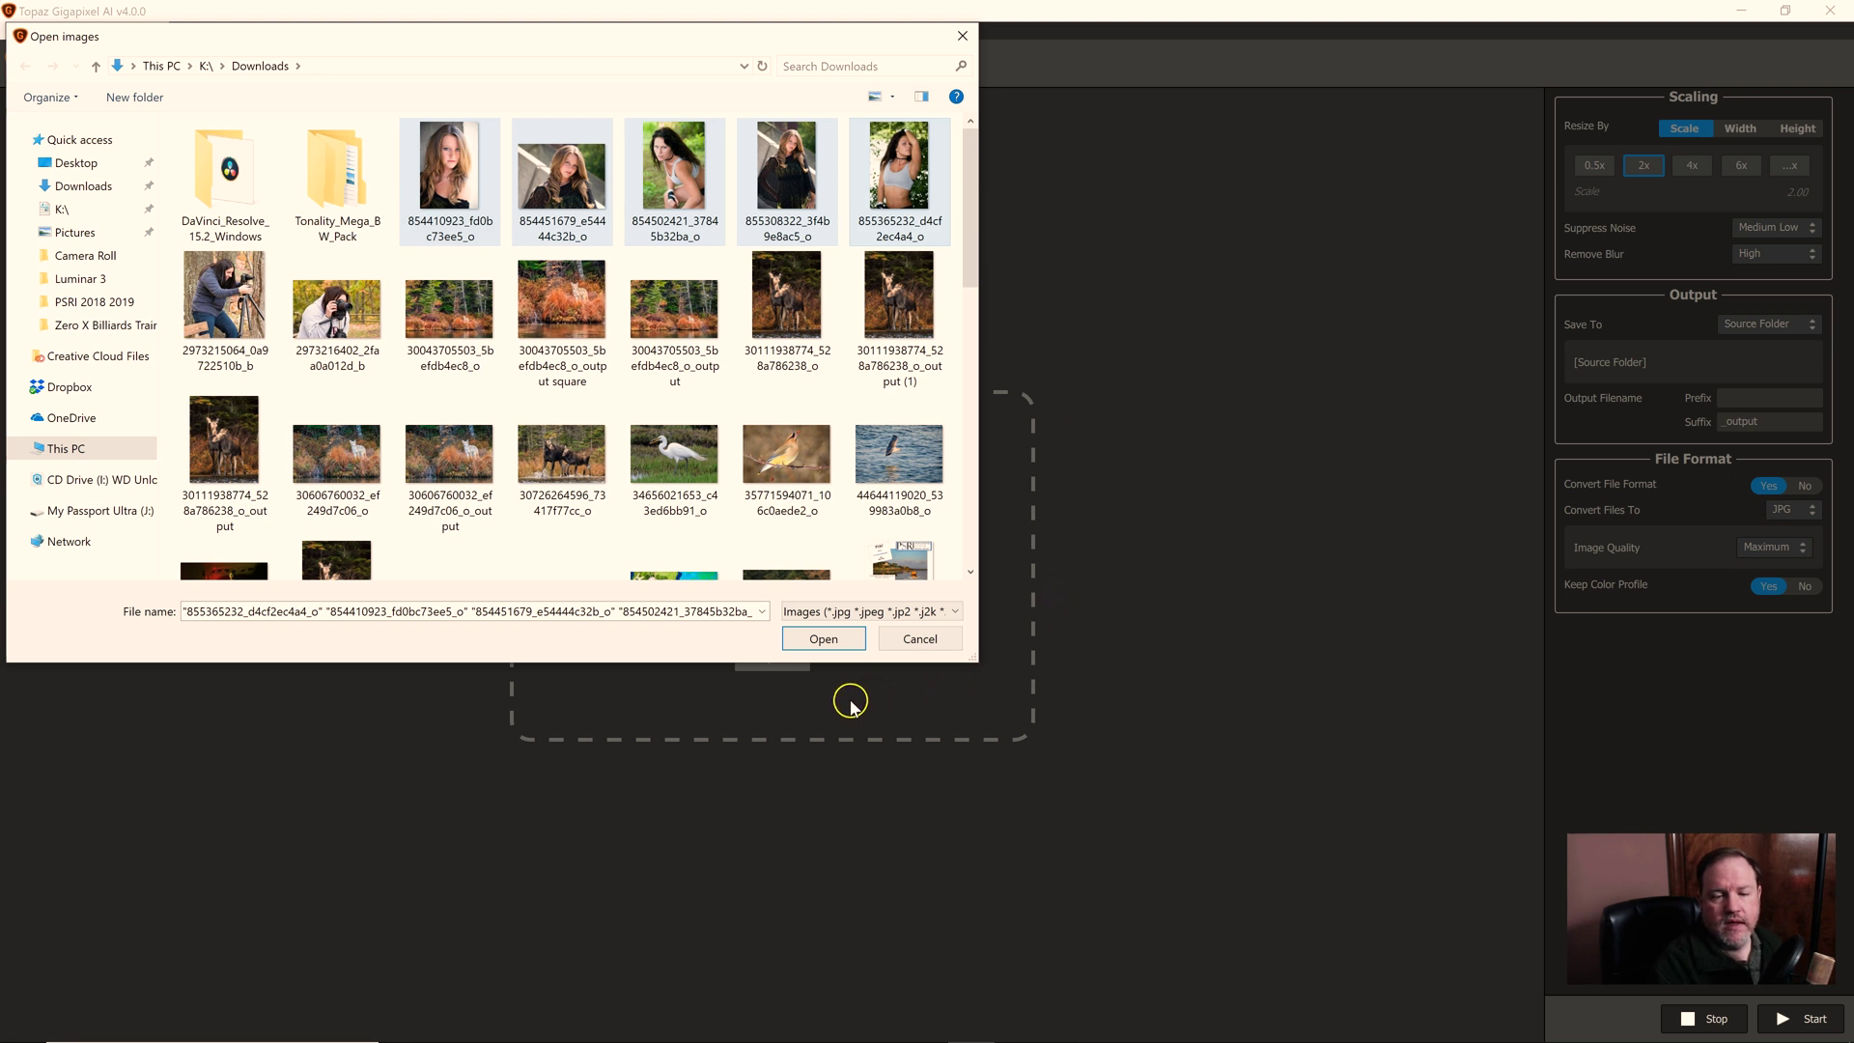
left_click(822, 638)
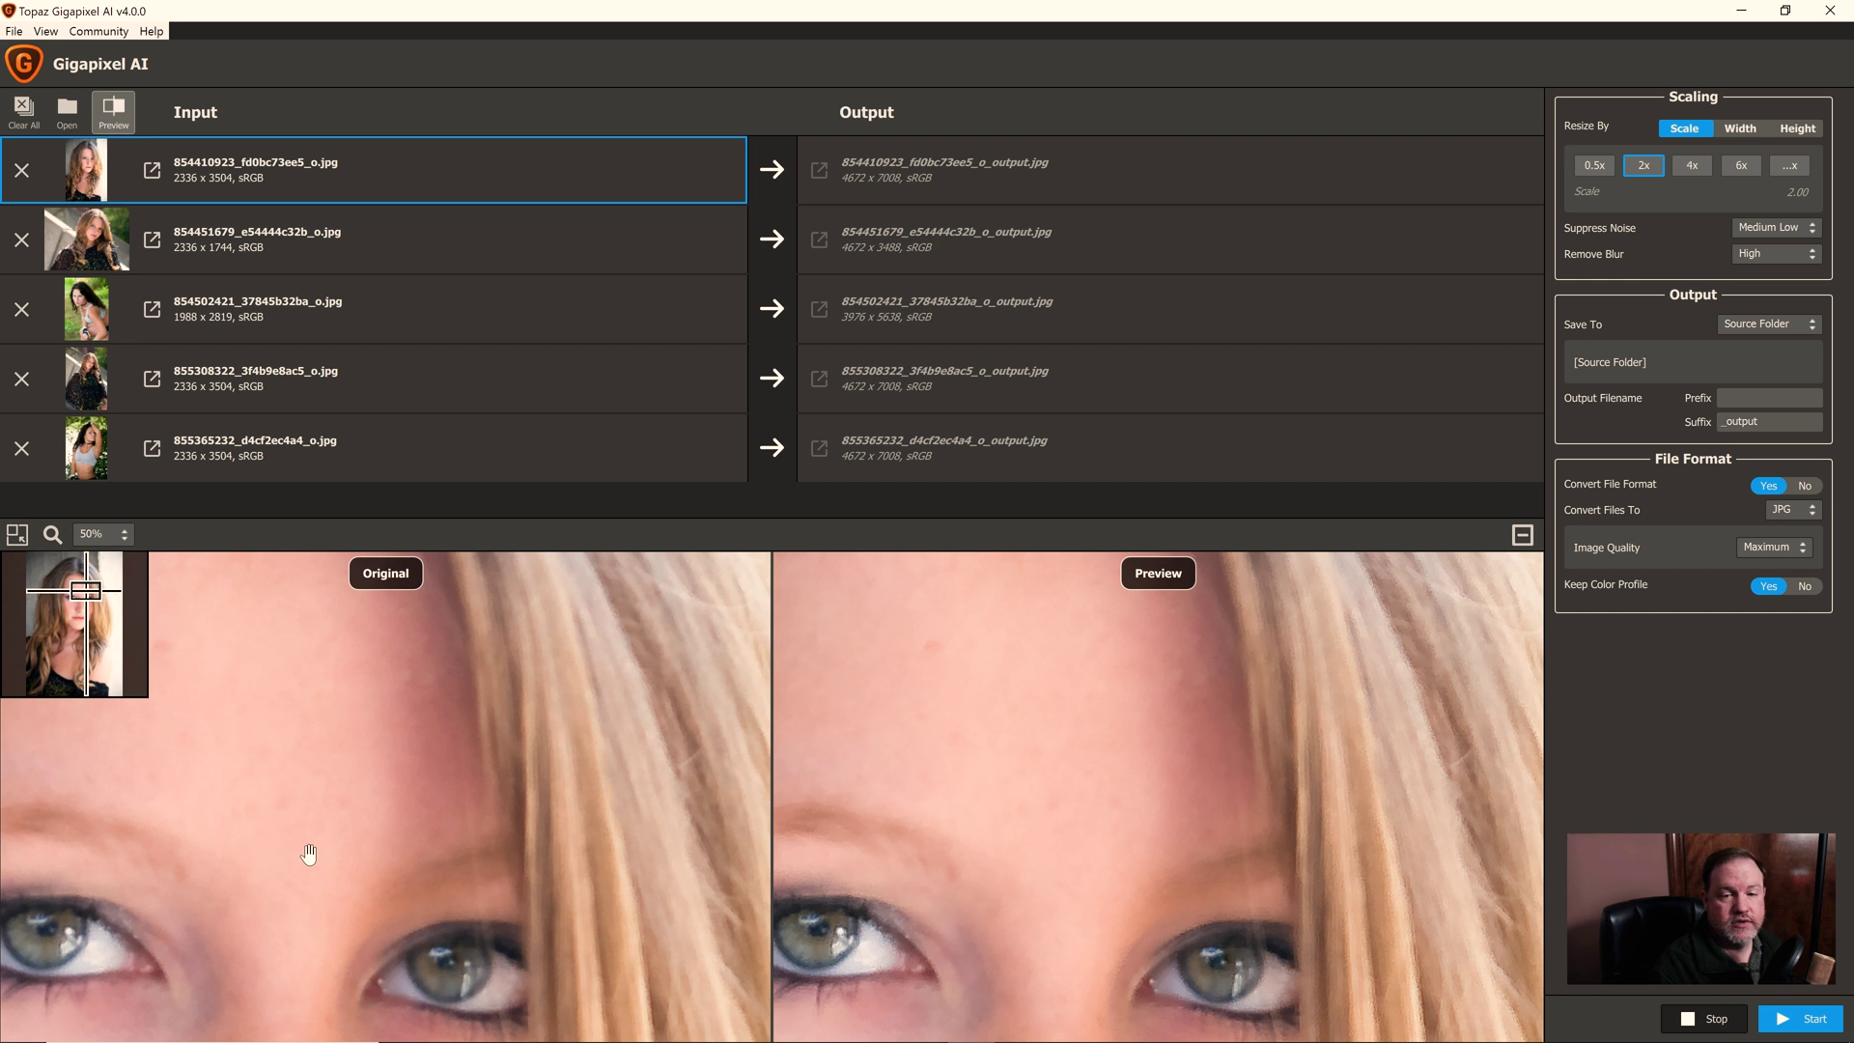
left_click_drag(241, 885, 435, 738)
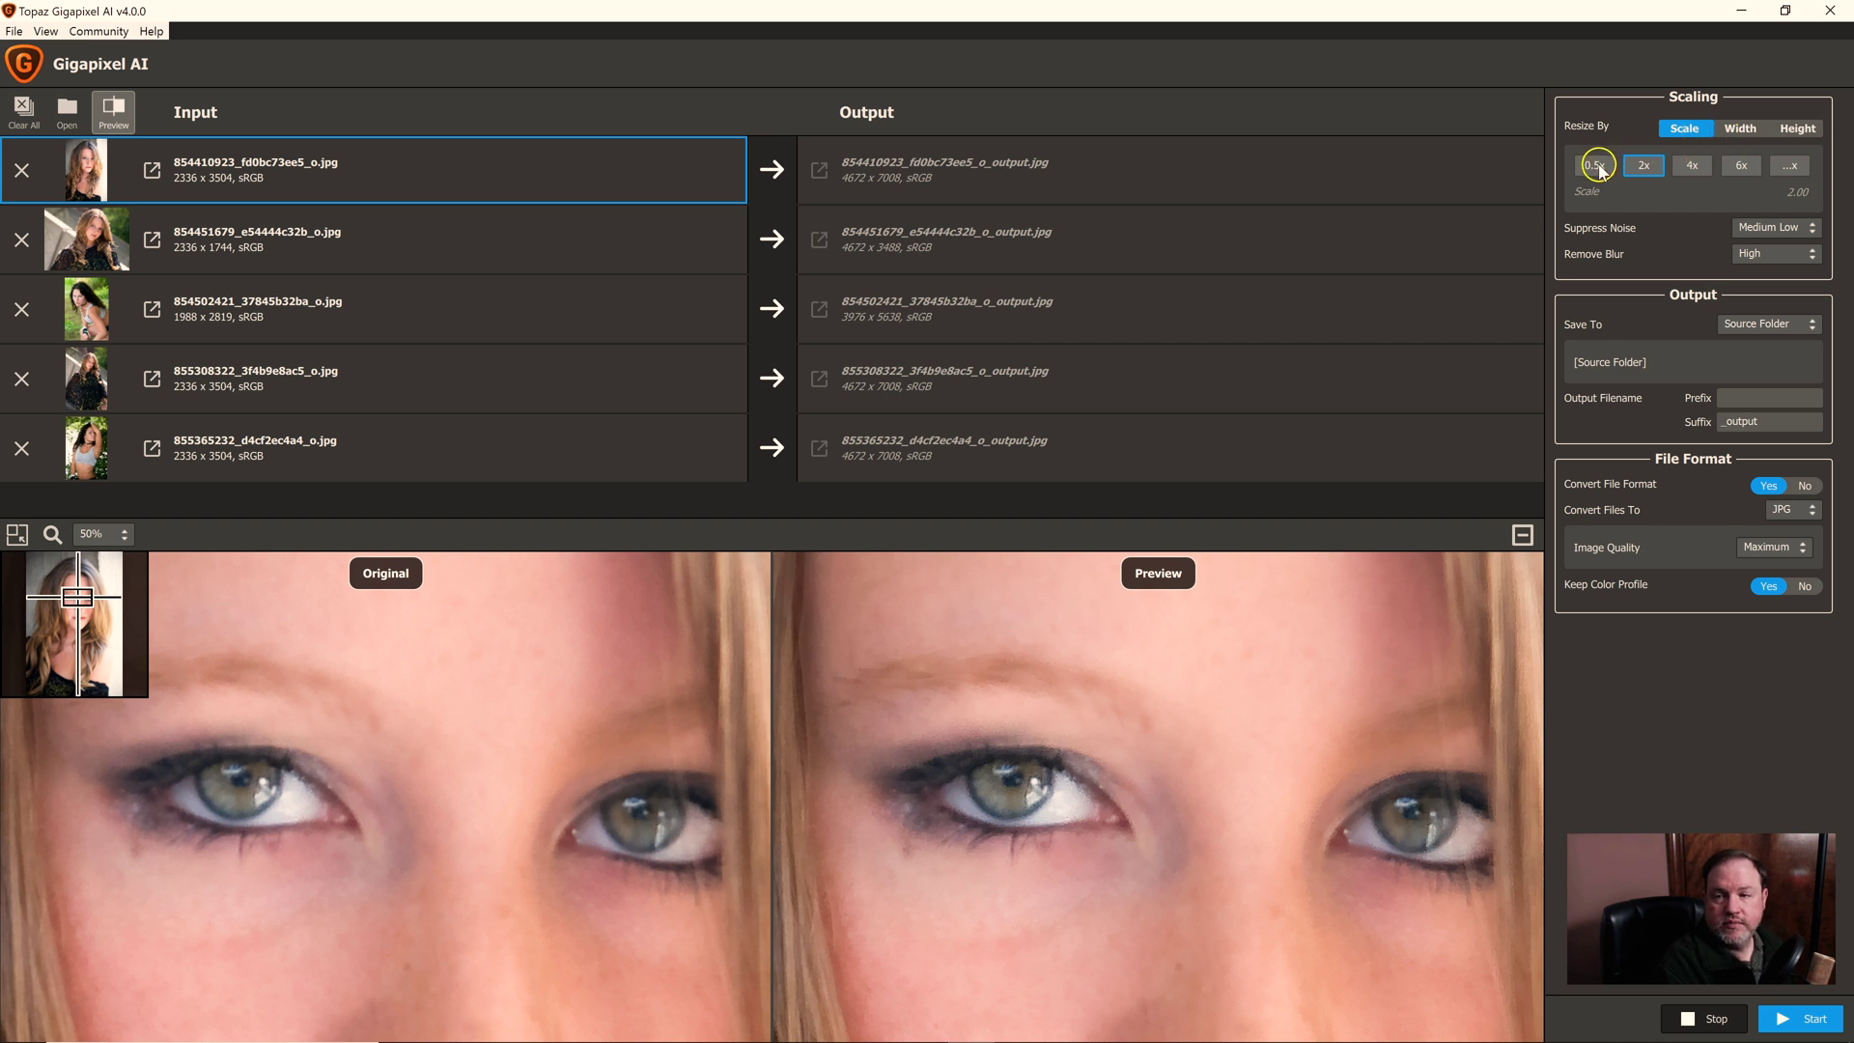
left_click(1740, 133)
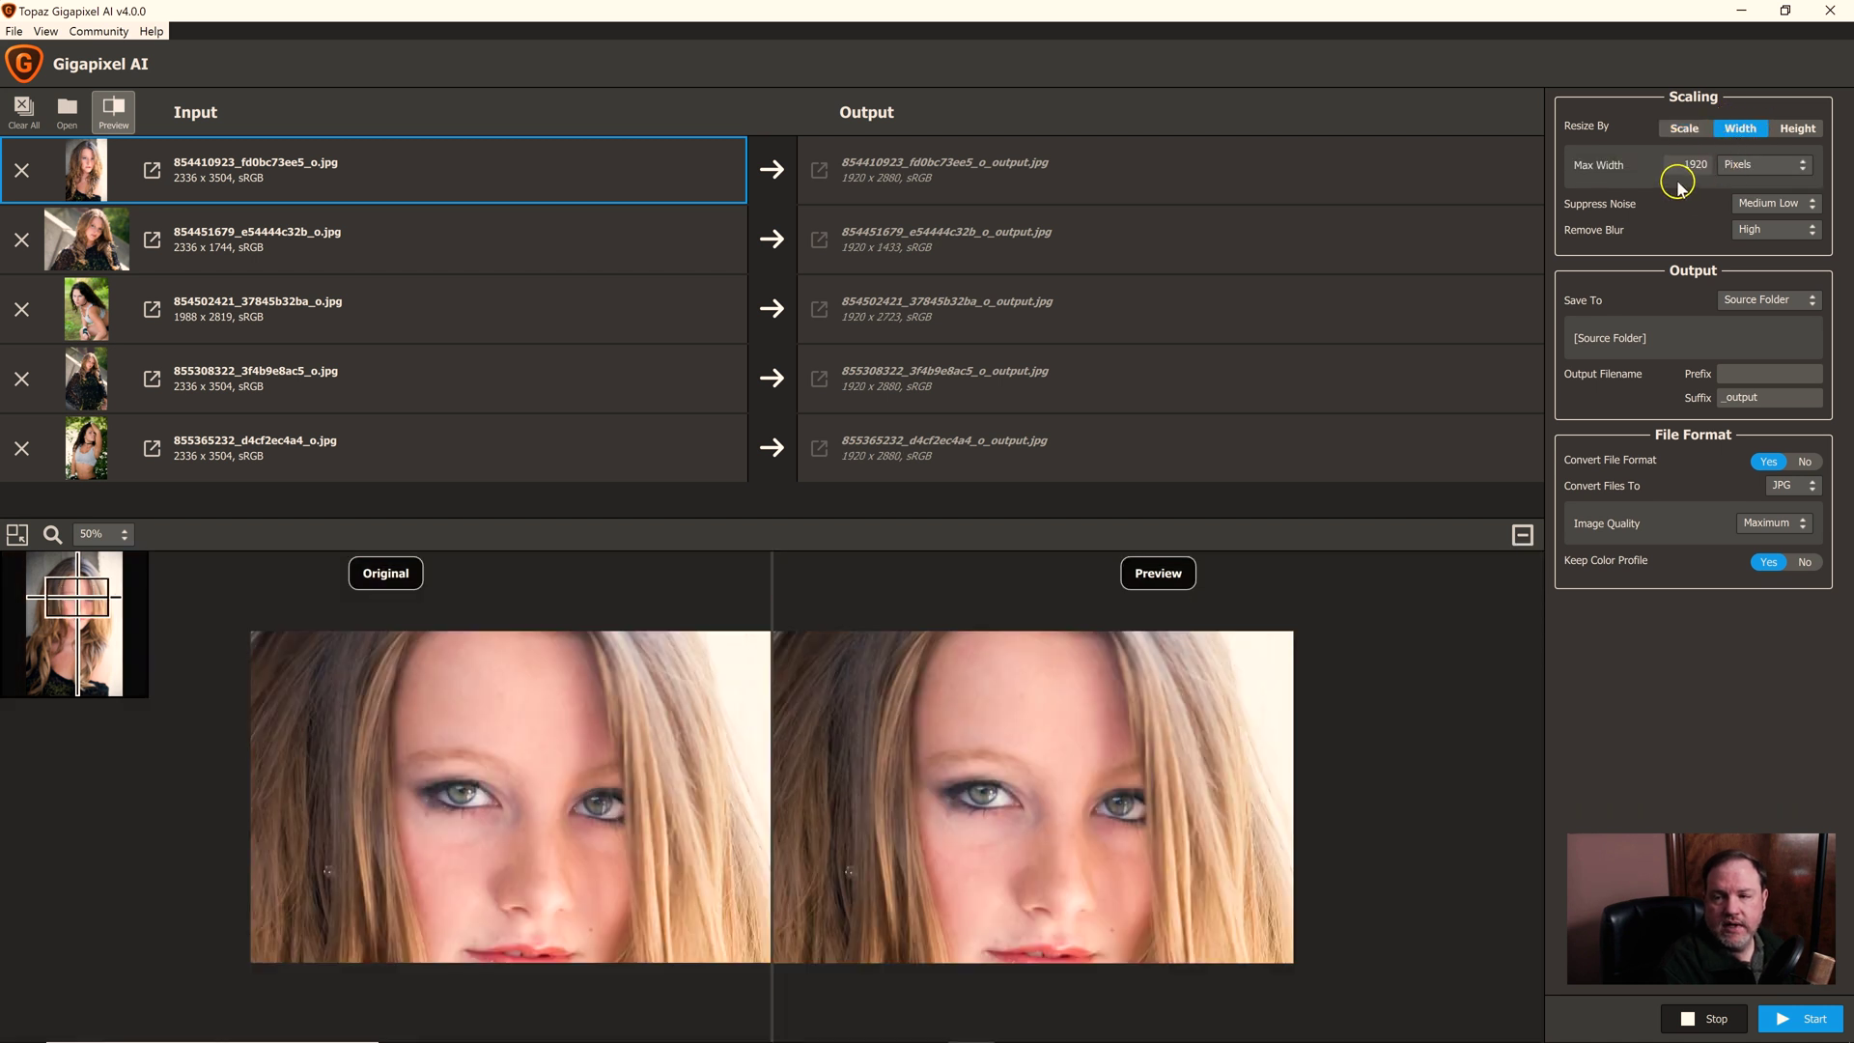
left_click(1781, 135)
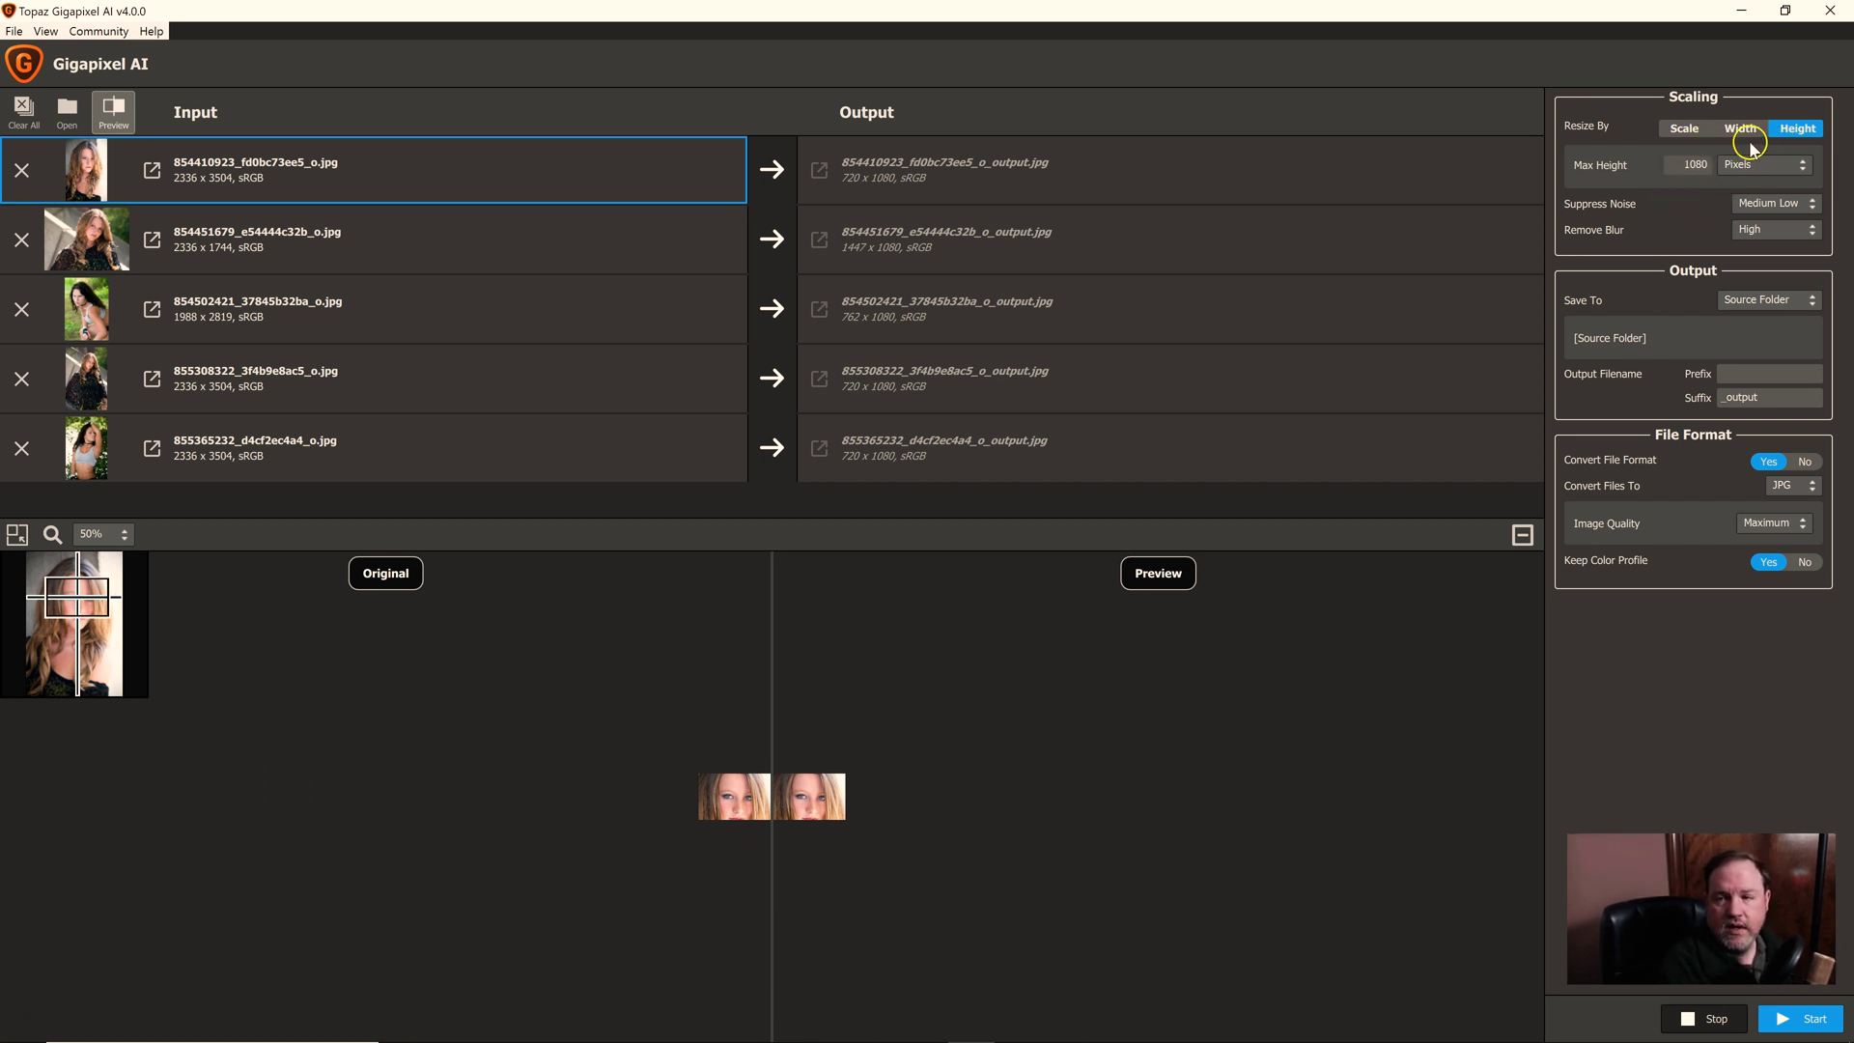
left_click(1779, 136)
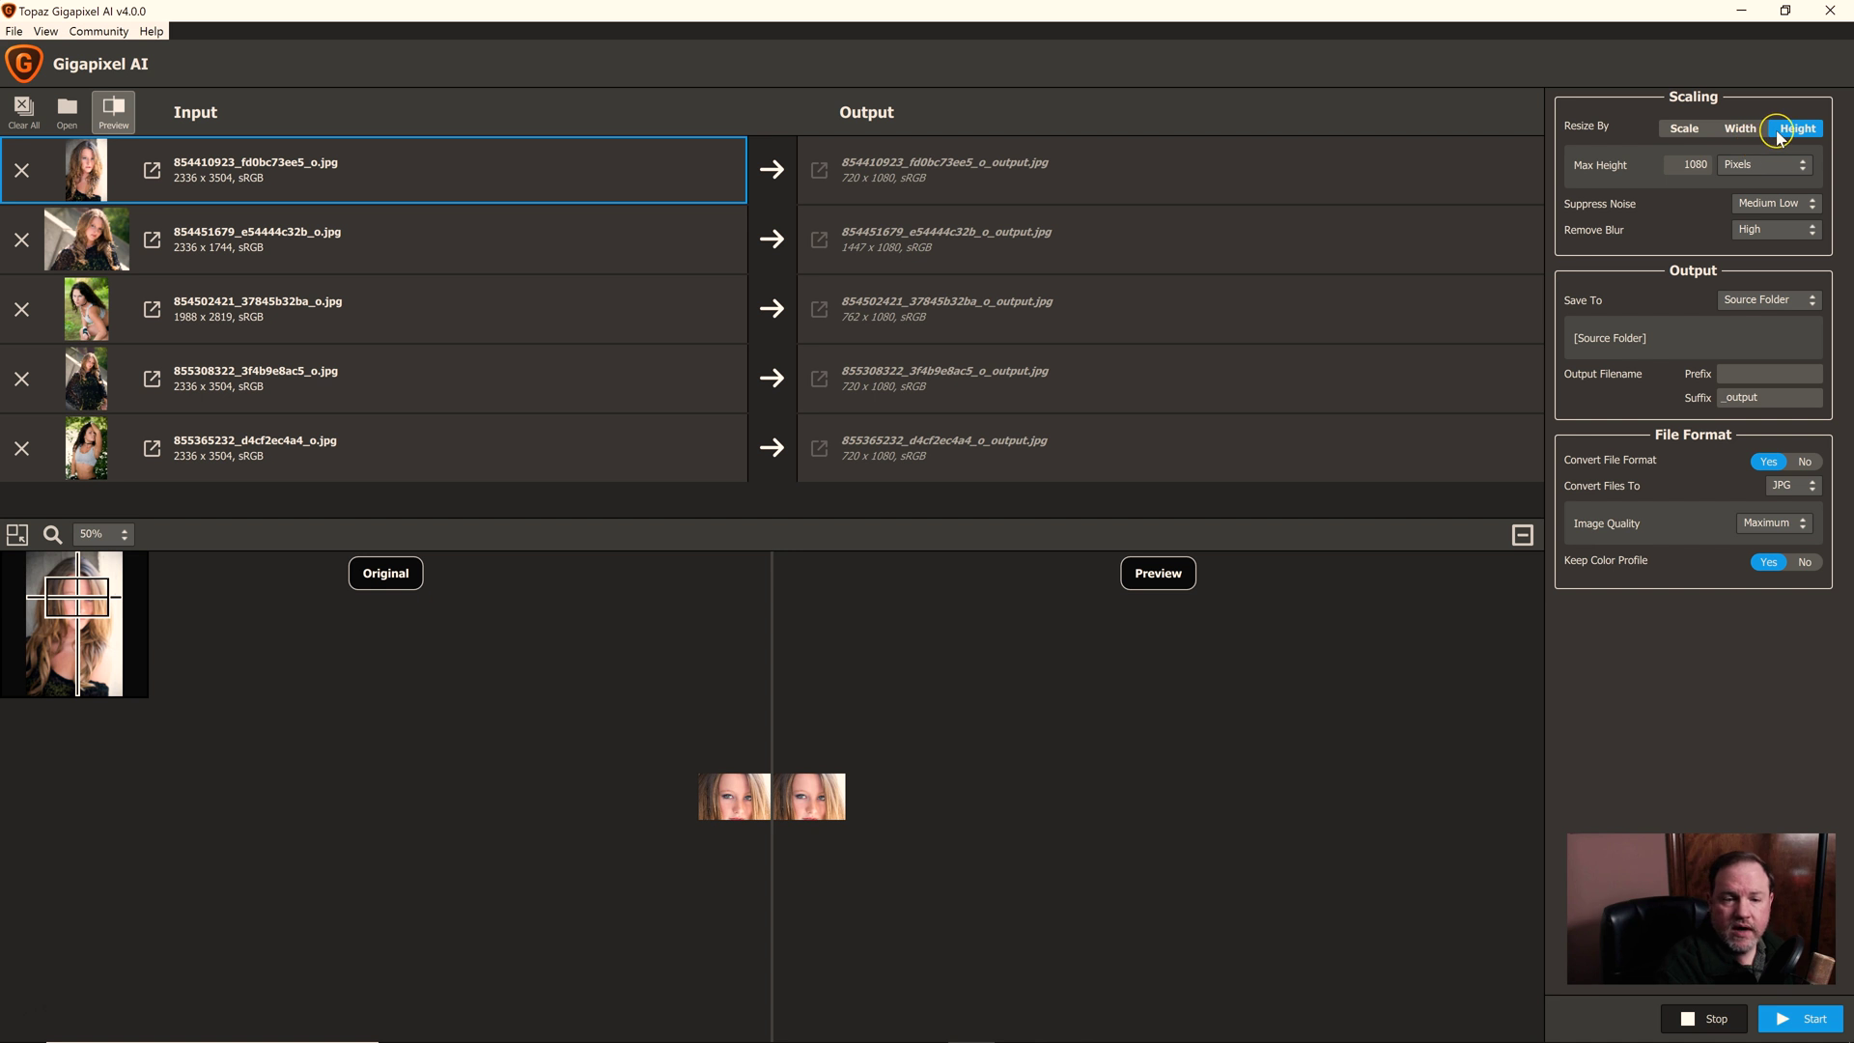
left_click(1690, 129)
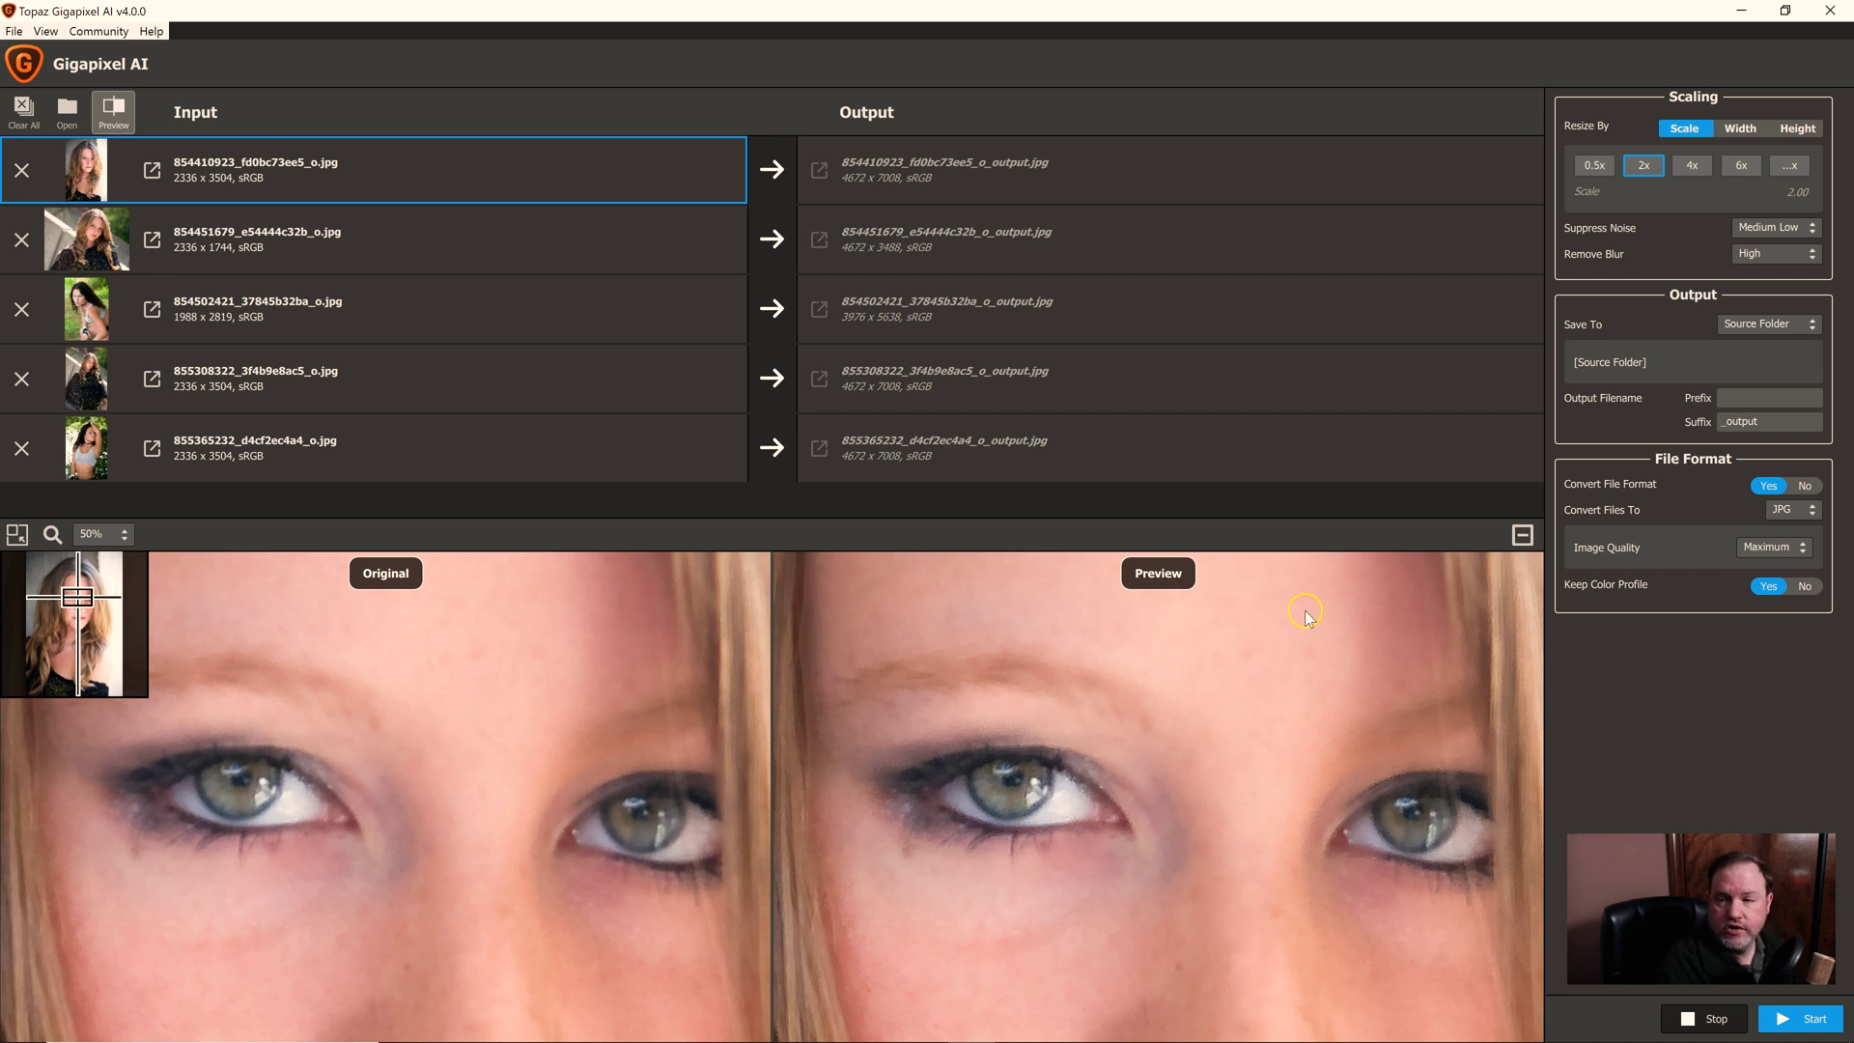
left_click(1783, 256)
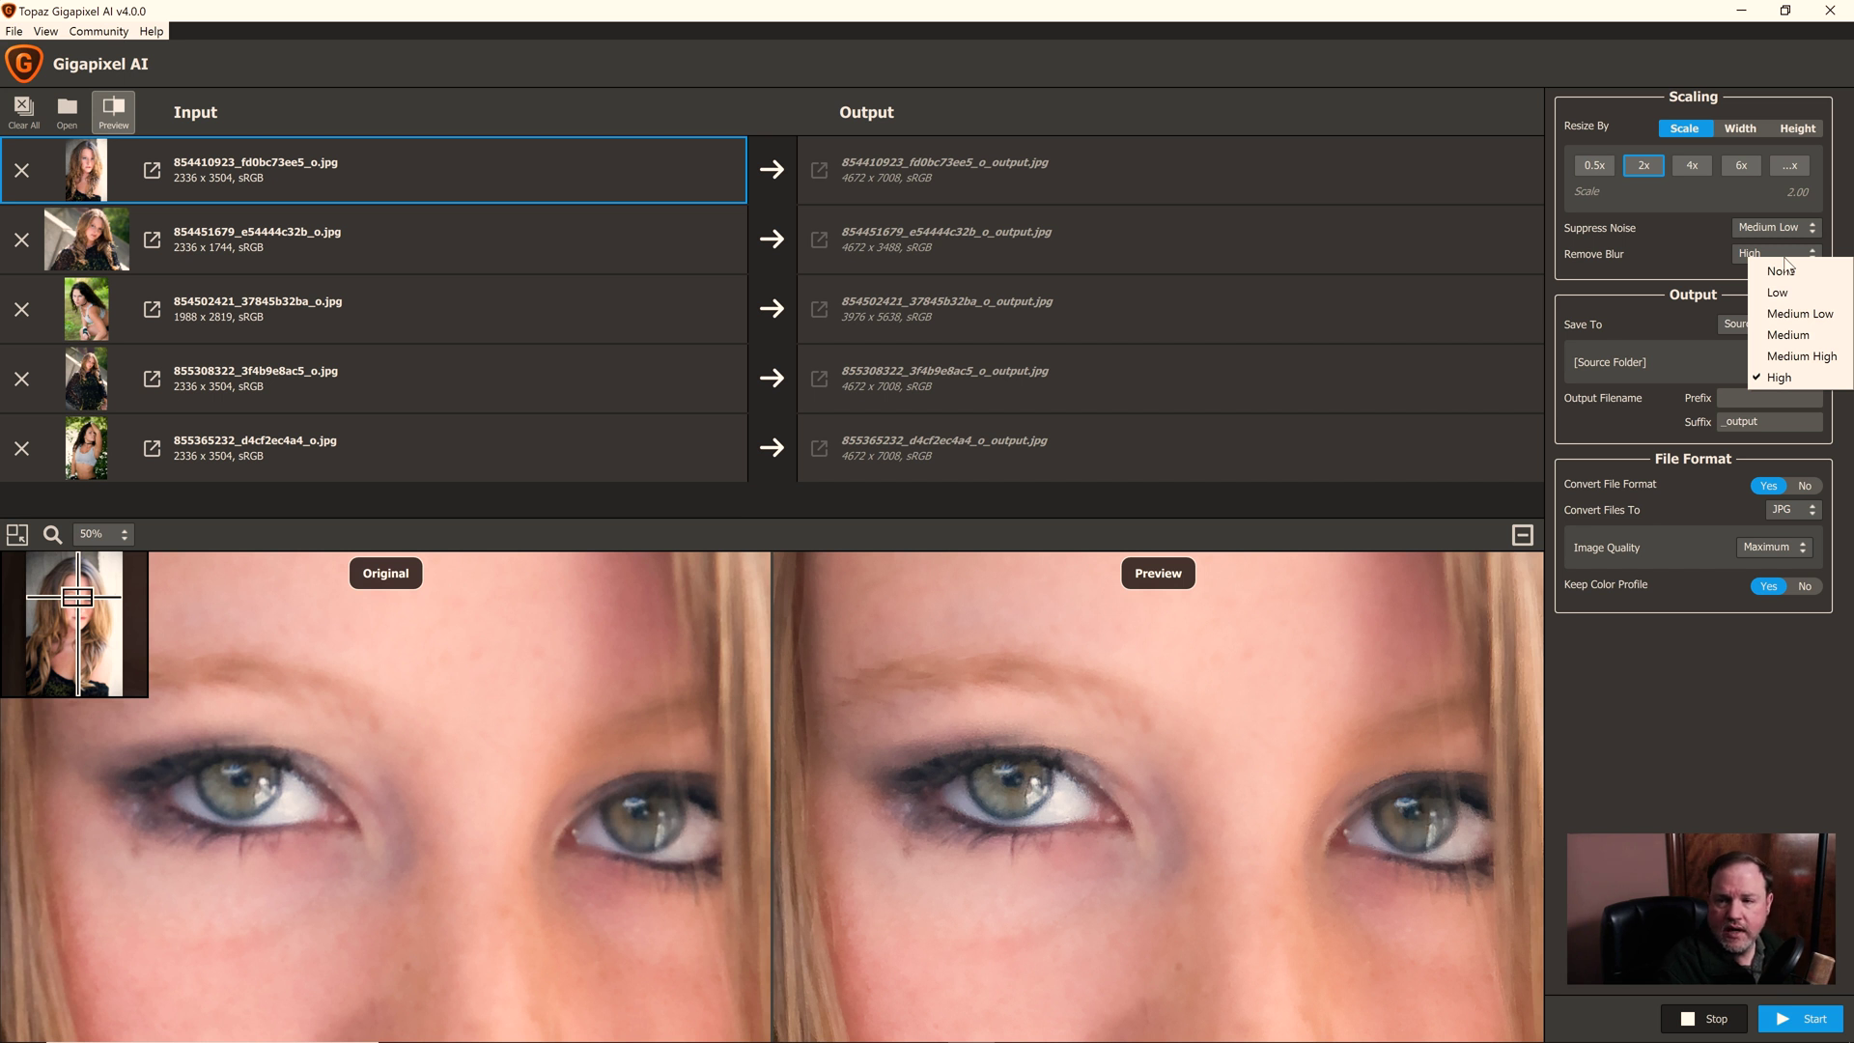
left_click(1782, 254)
left_click(1082, 822)
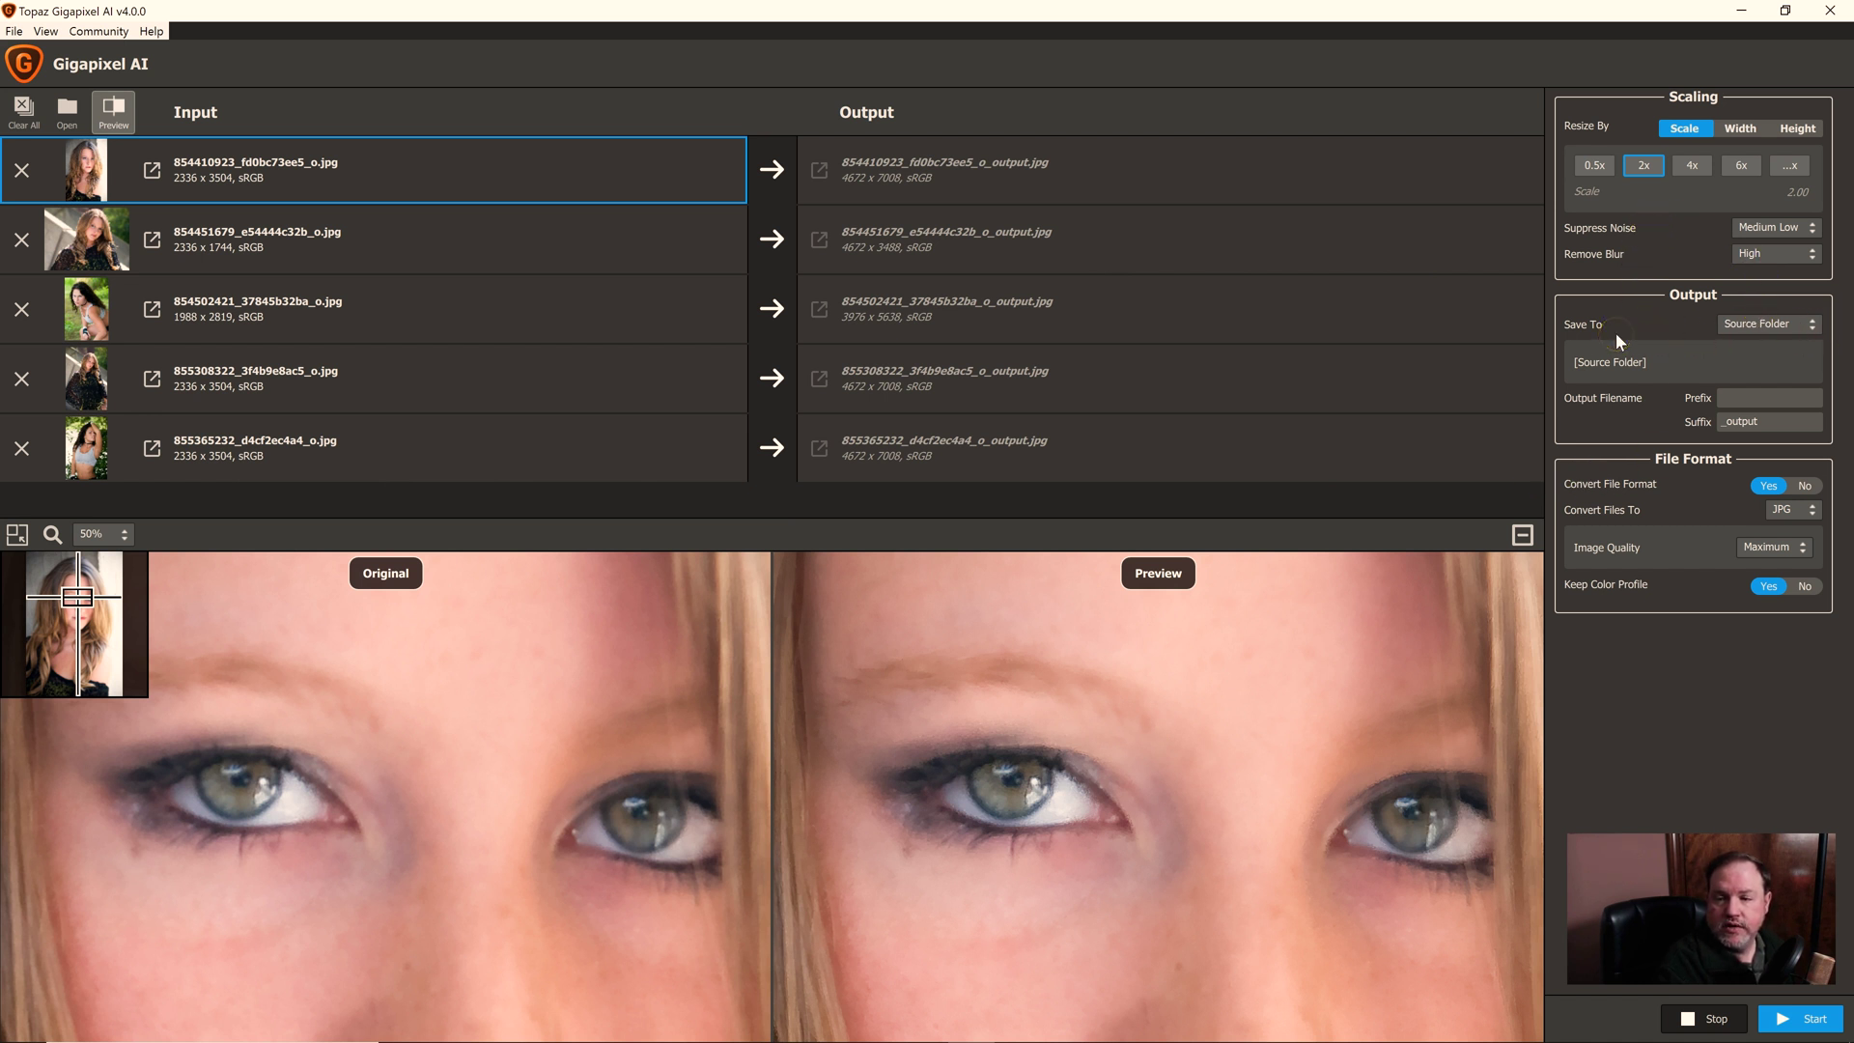
- Set Save To to Custom Folder, using a new 'GAI' folder created in Pictures
left_click(1805, 326)
left_click(1799, 360)
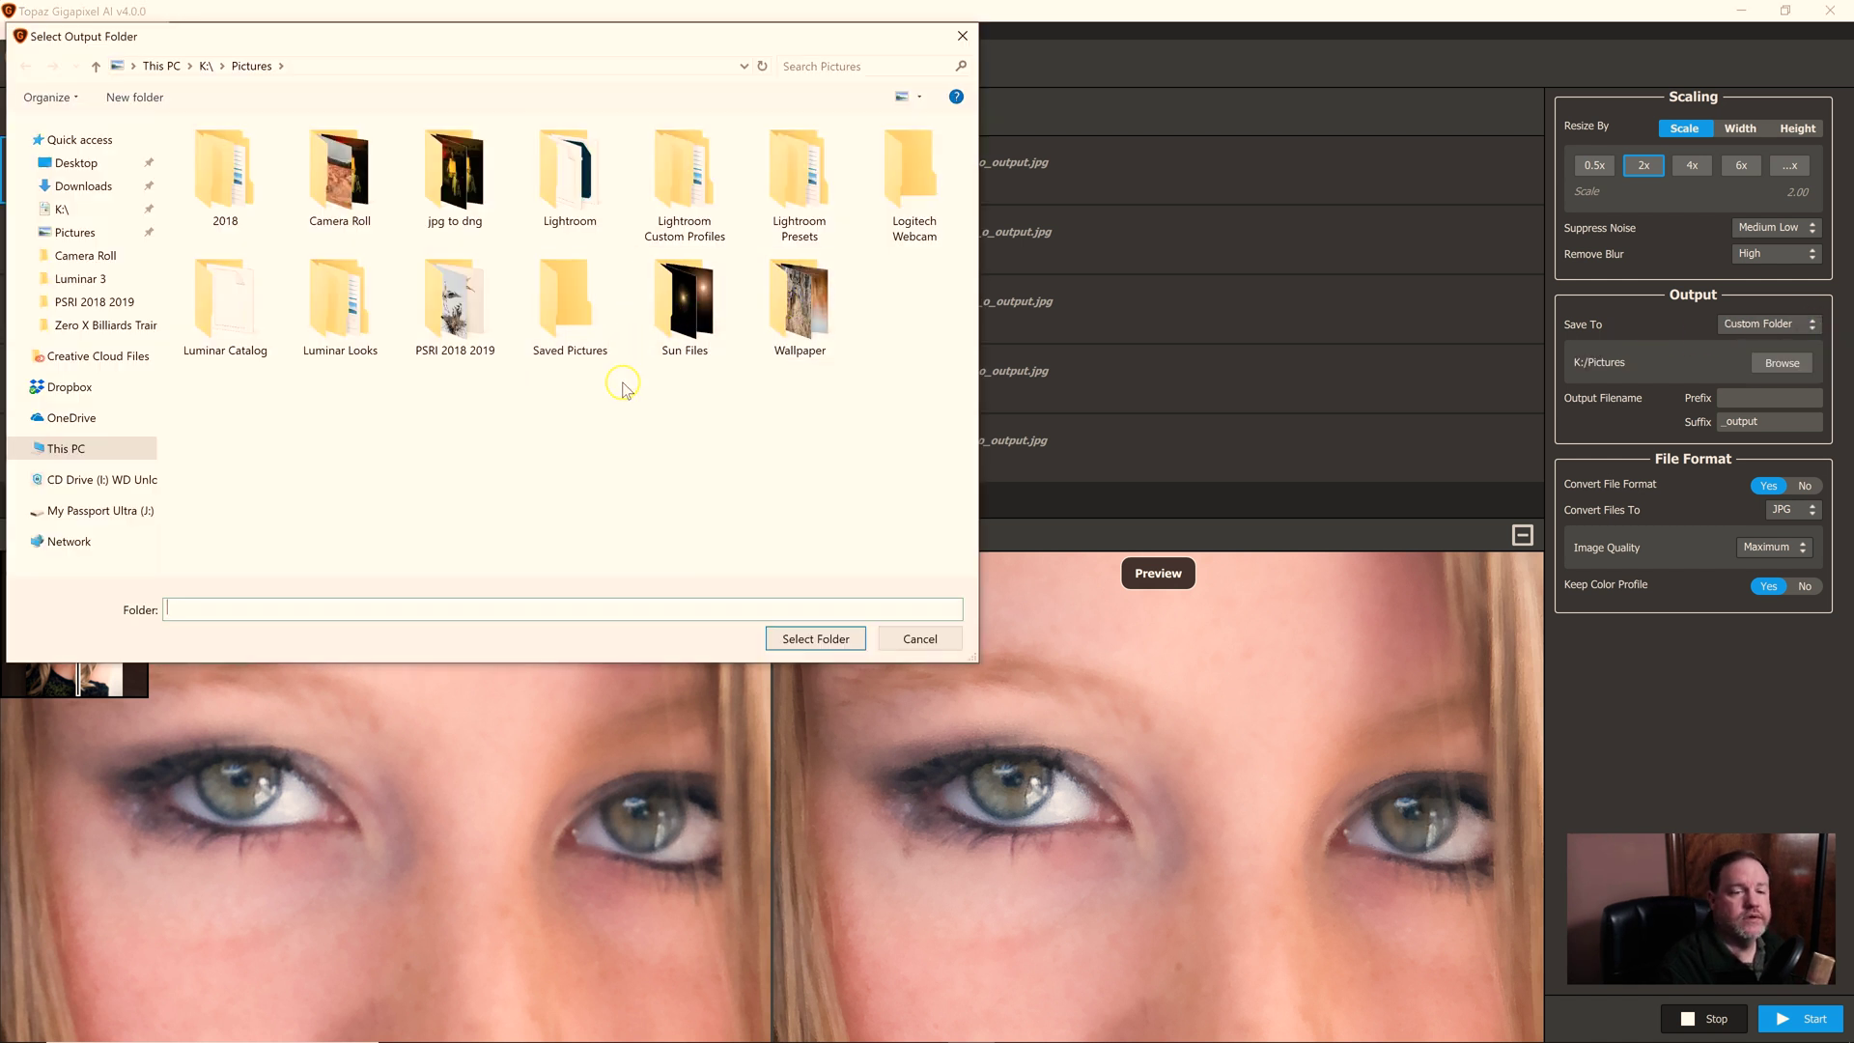
right_click(383, 439)
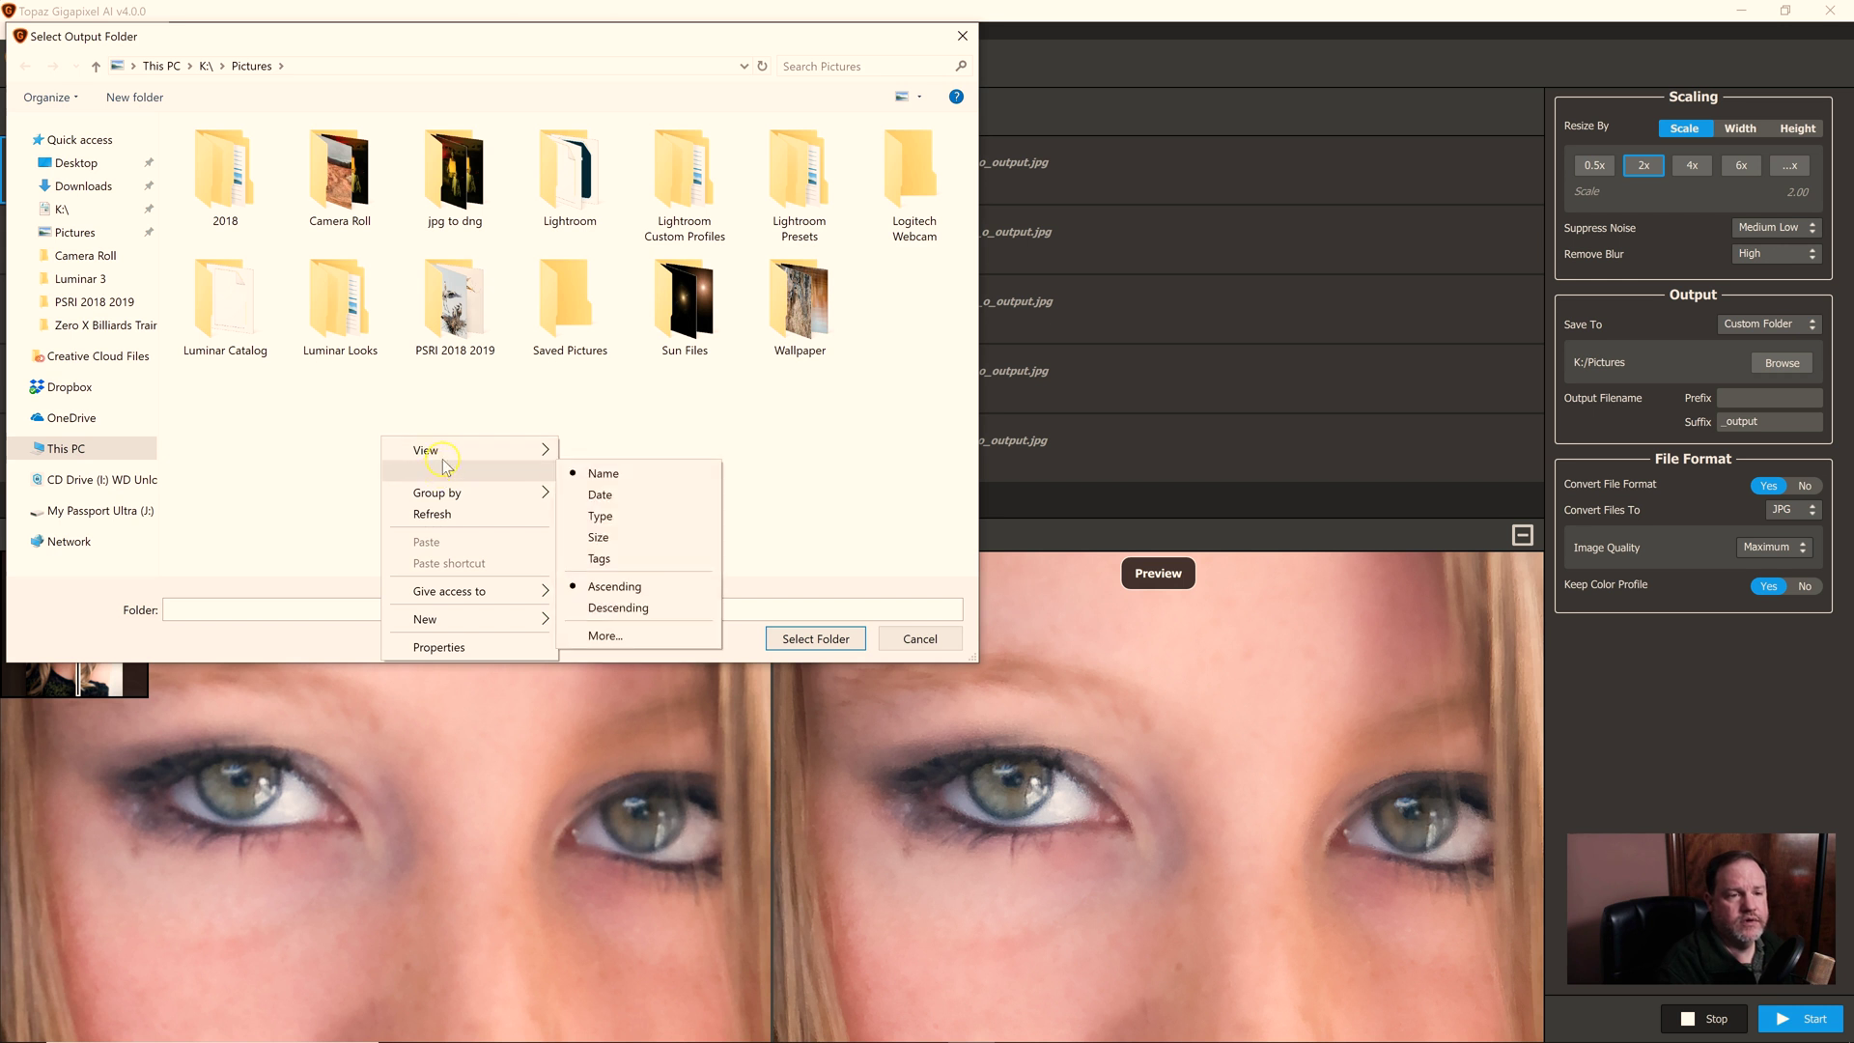
mouse_move(449, 620)
left_click(601, 621)
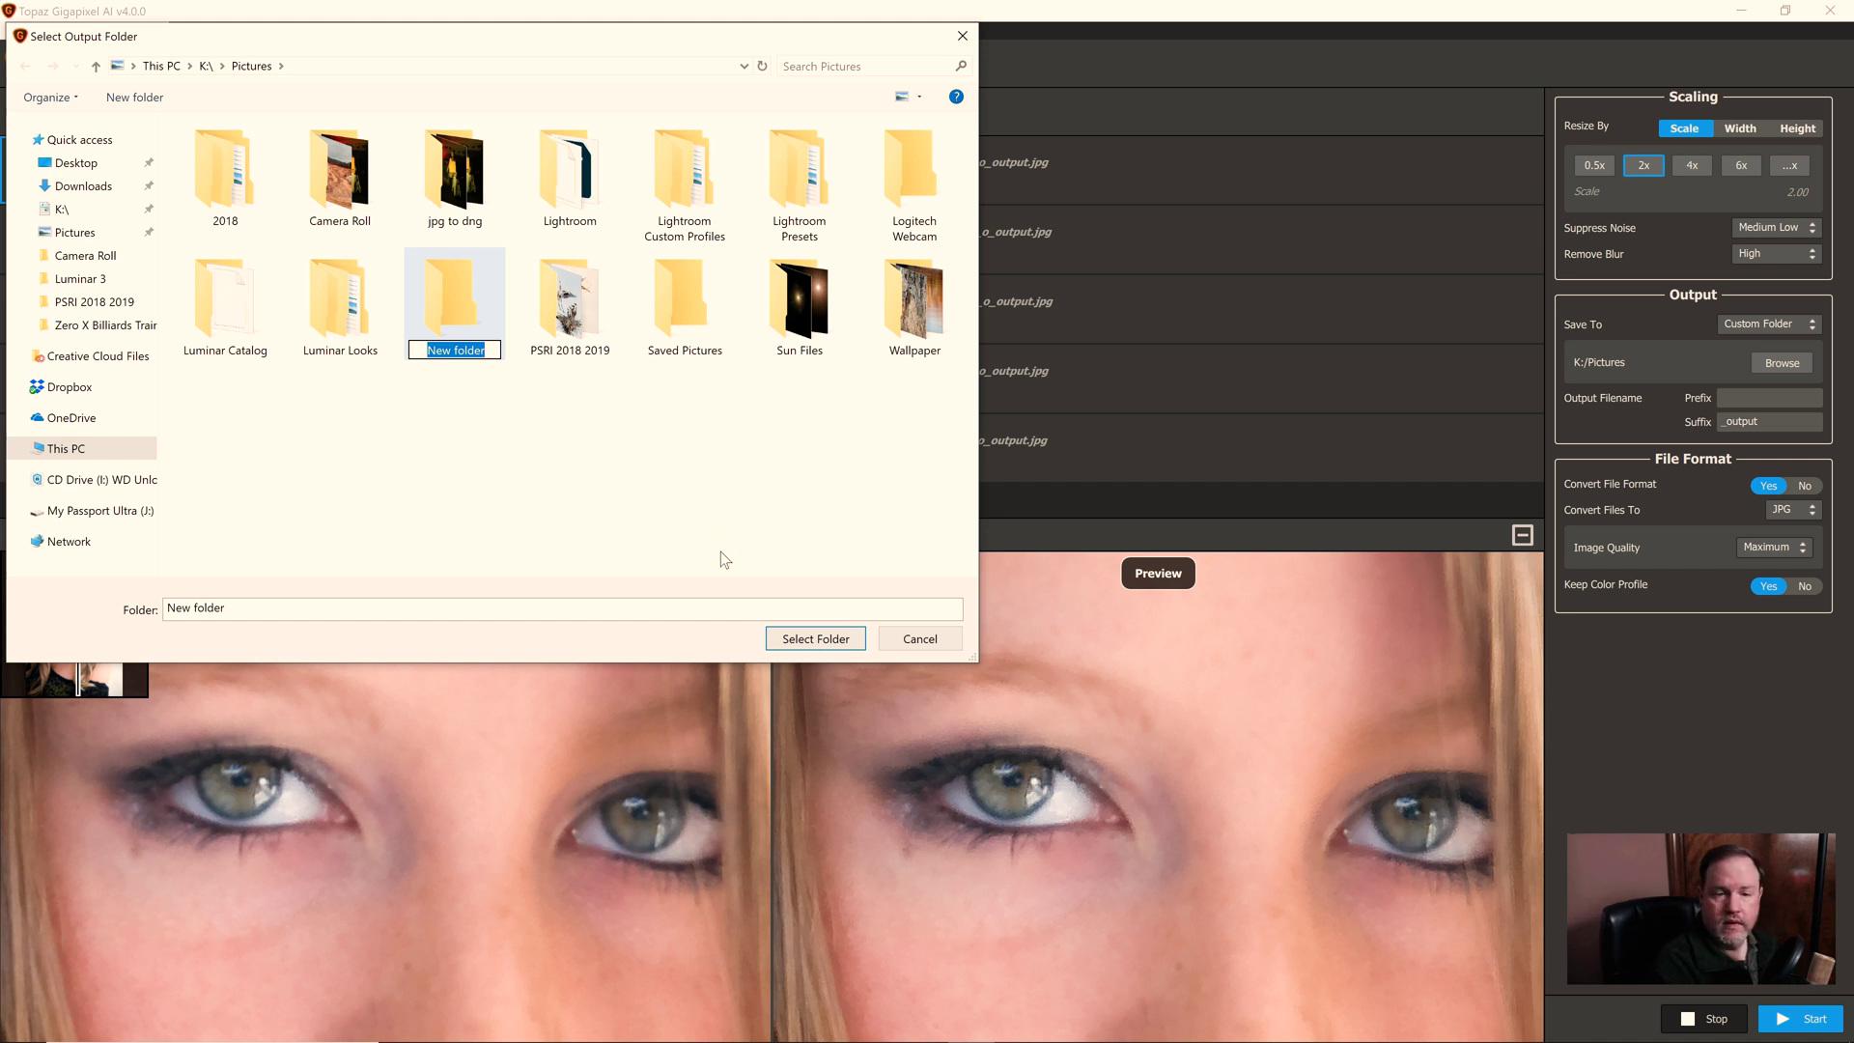
type("GA")
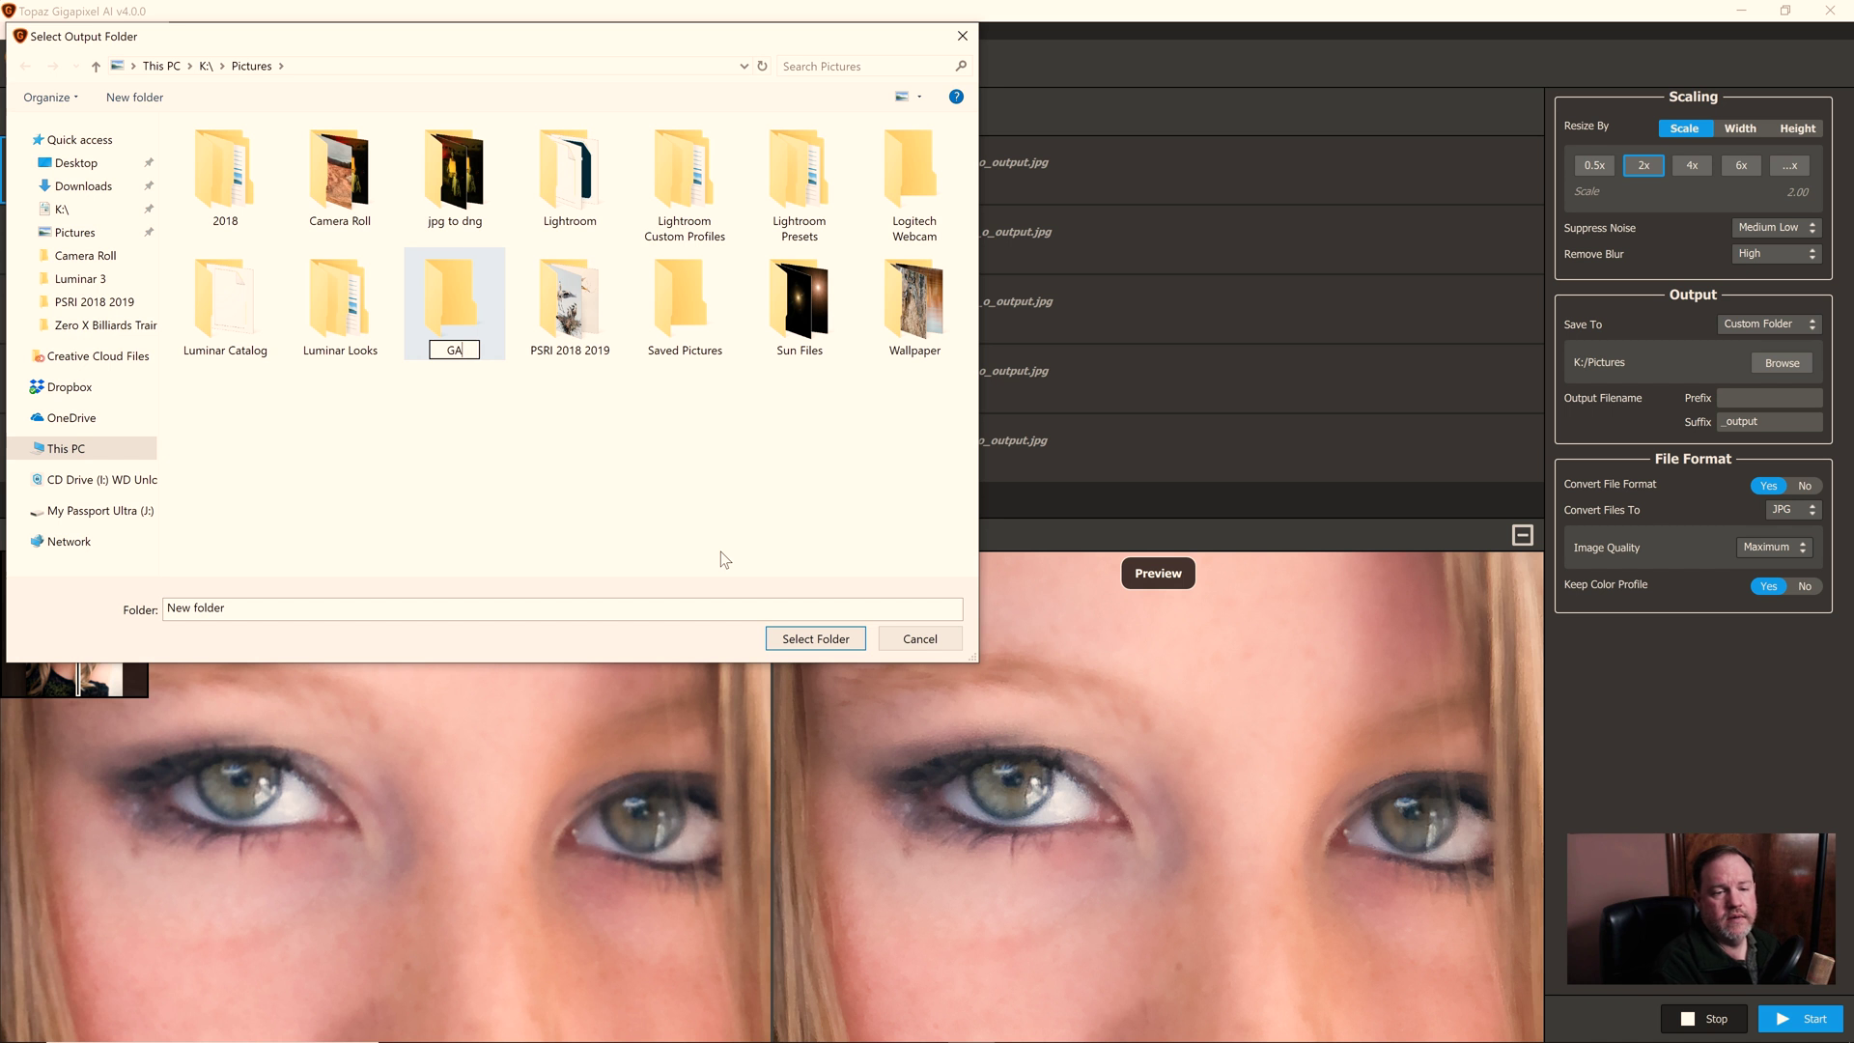
type("I")
key("Return")
key("Return")
left_click(815, 638)
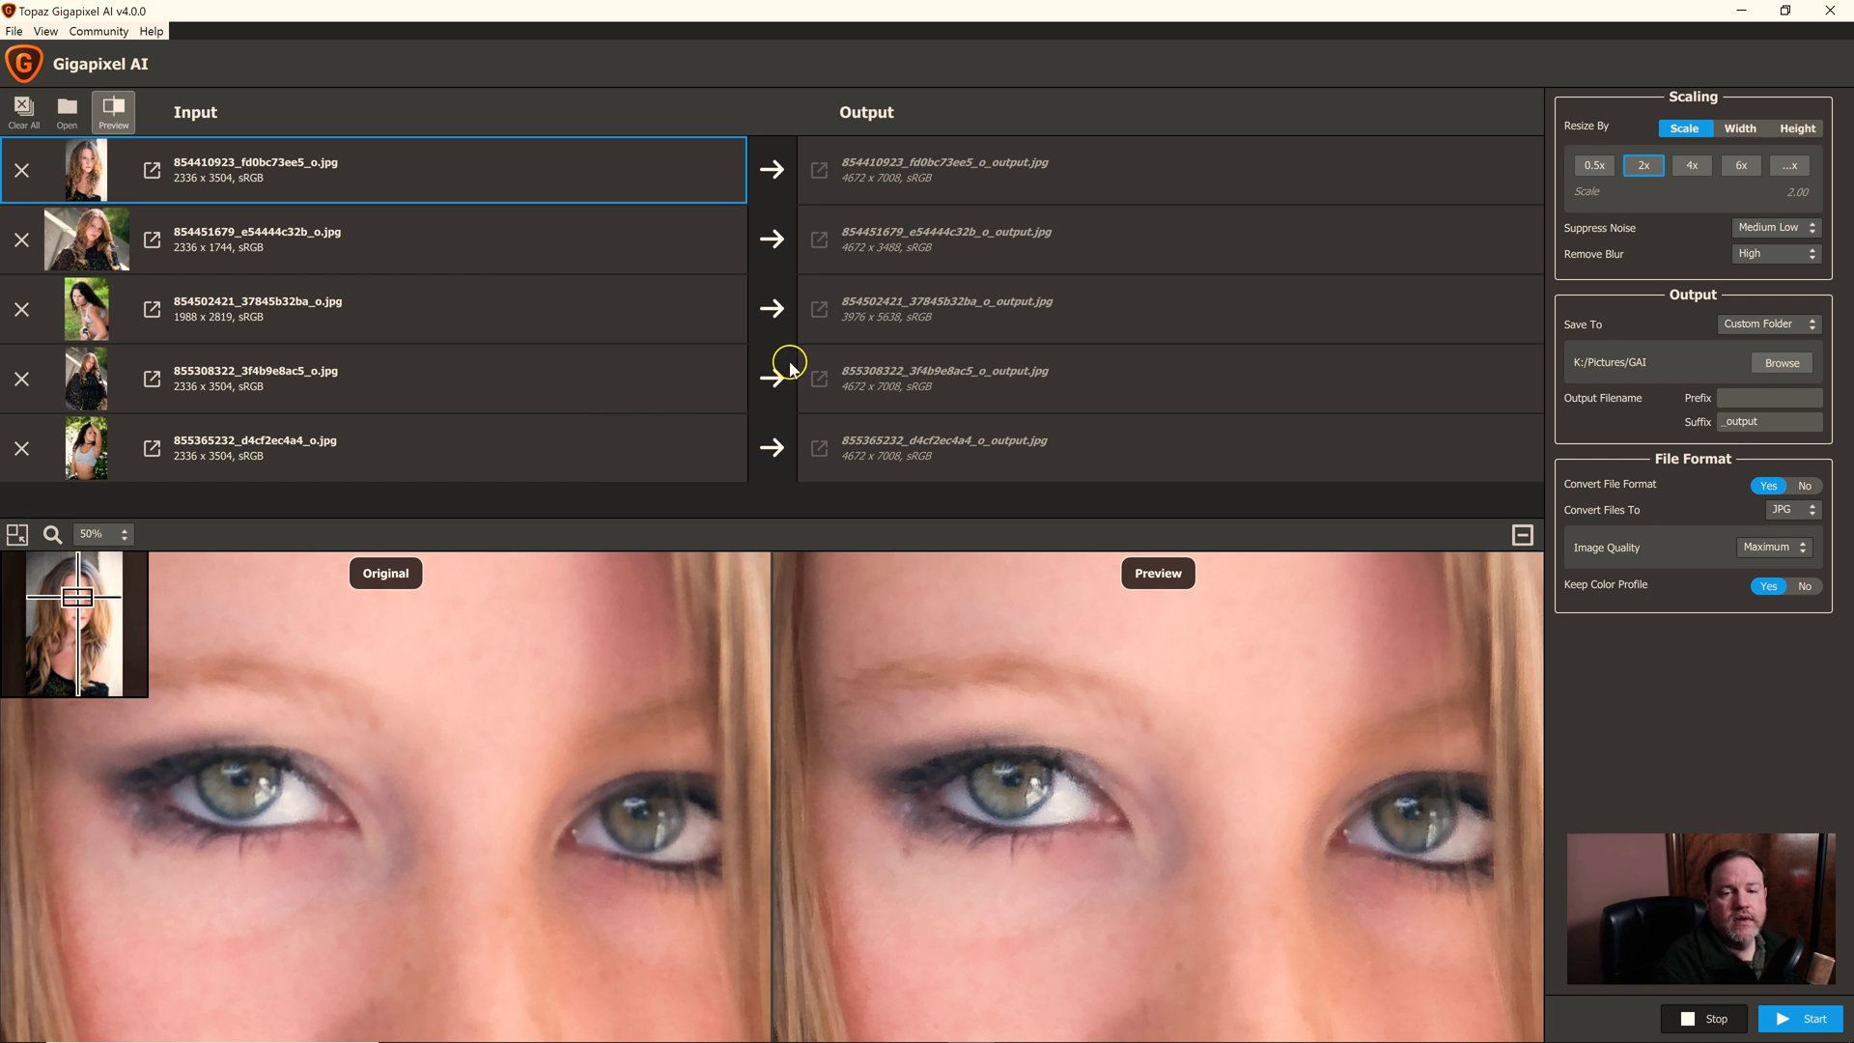
- Show the second portrait's comparison and set the preview zoom to 50%
left_click(382, 239)
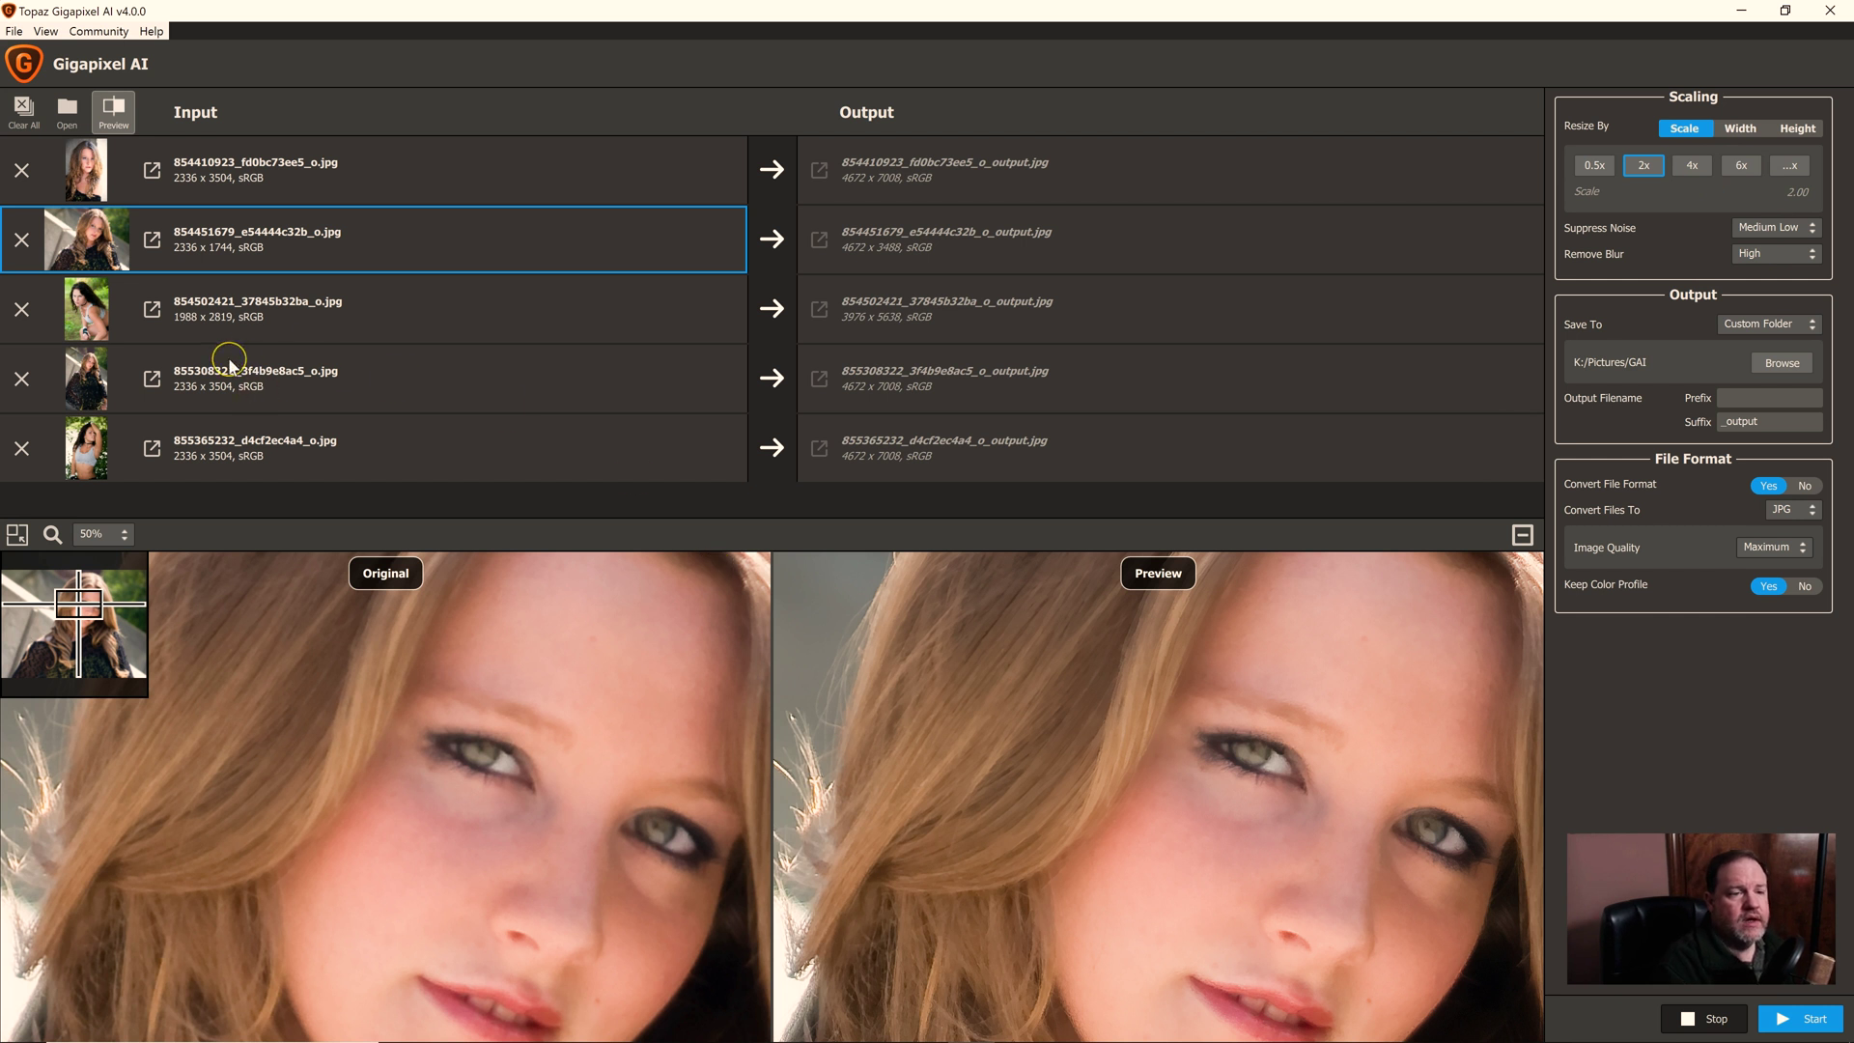
left_click(126, 534)
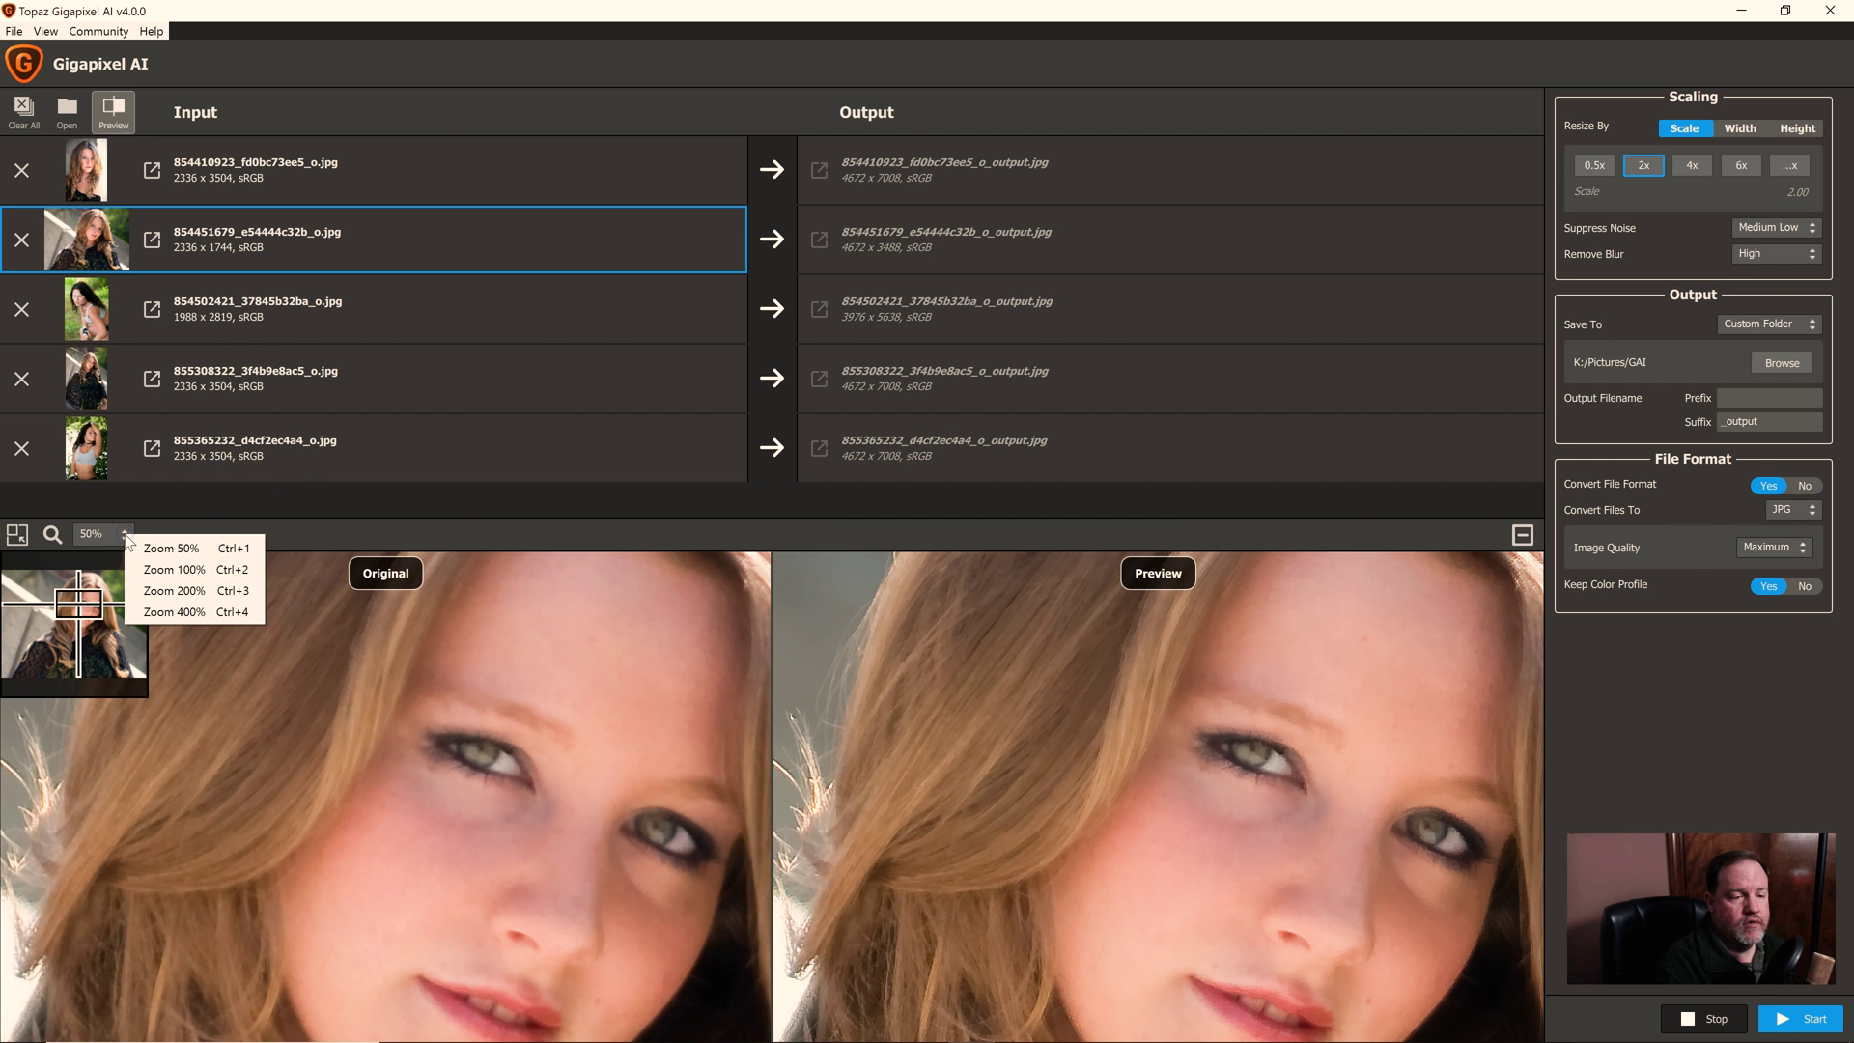
left_click(155, 570)
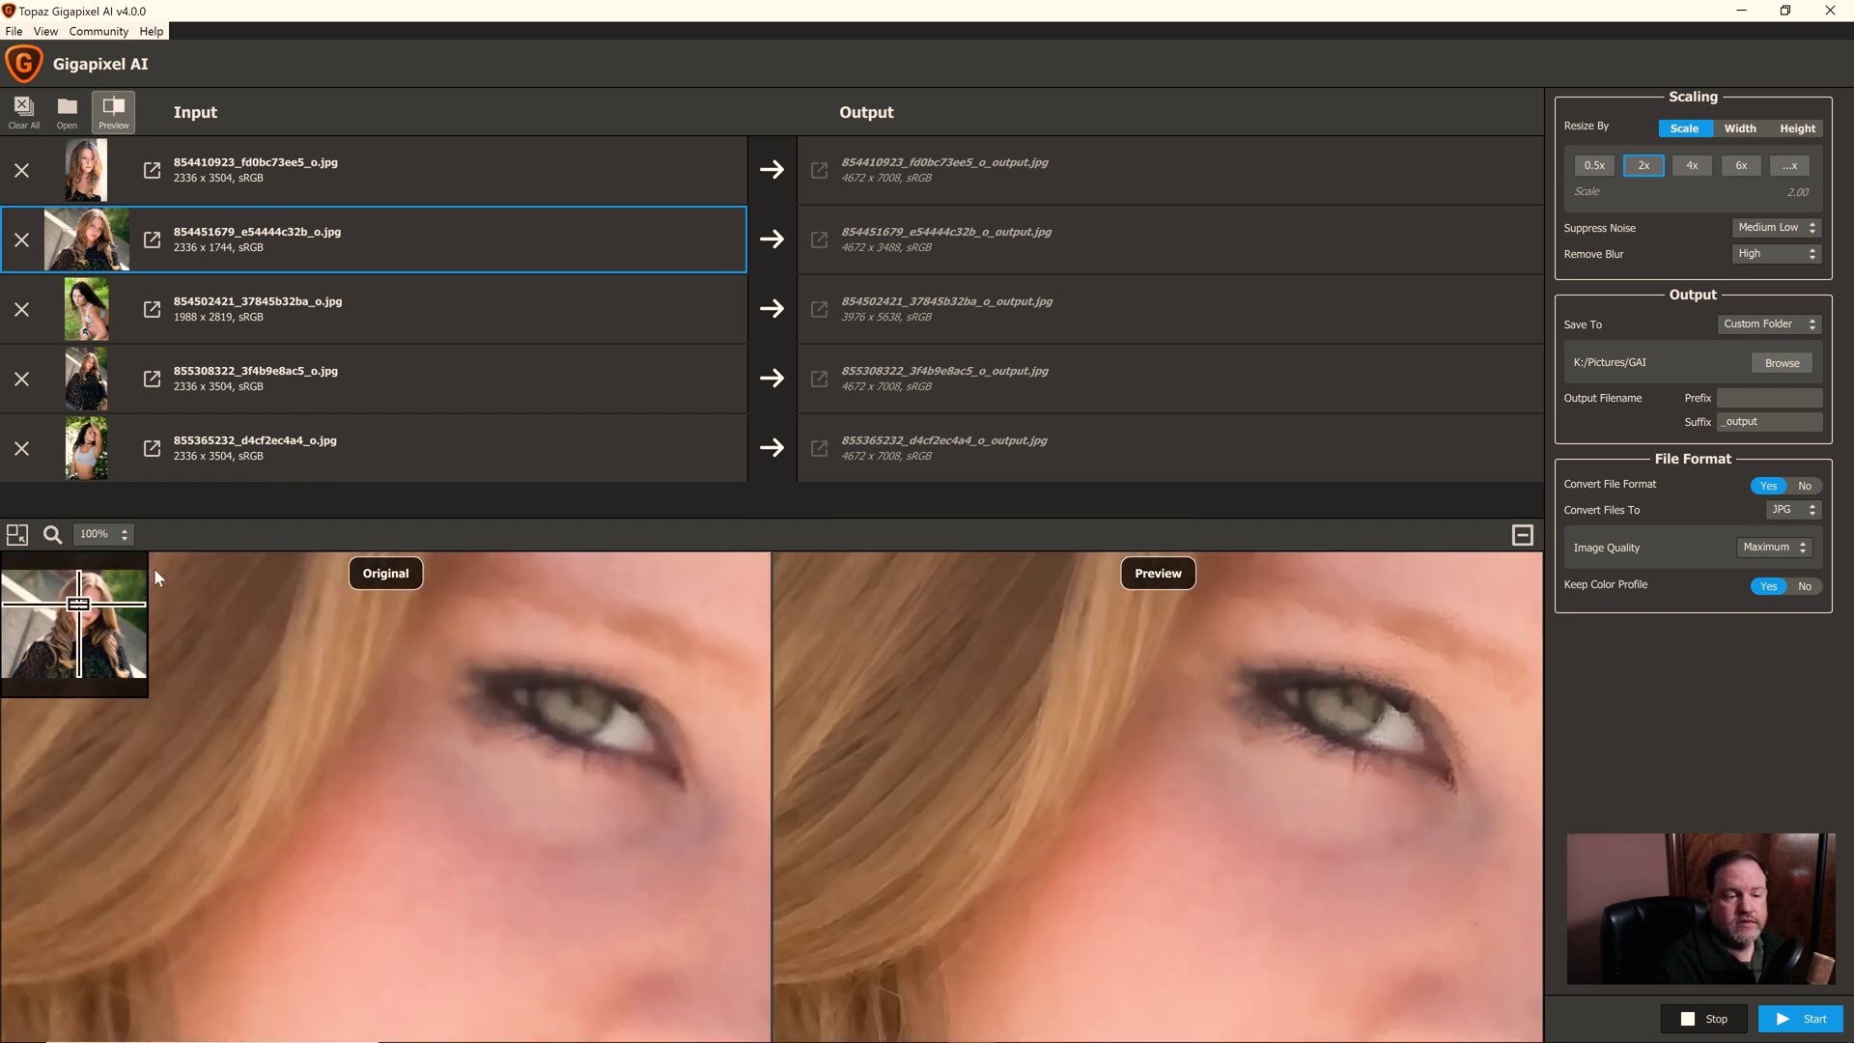
left_click(123, 535)
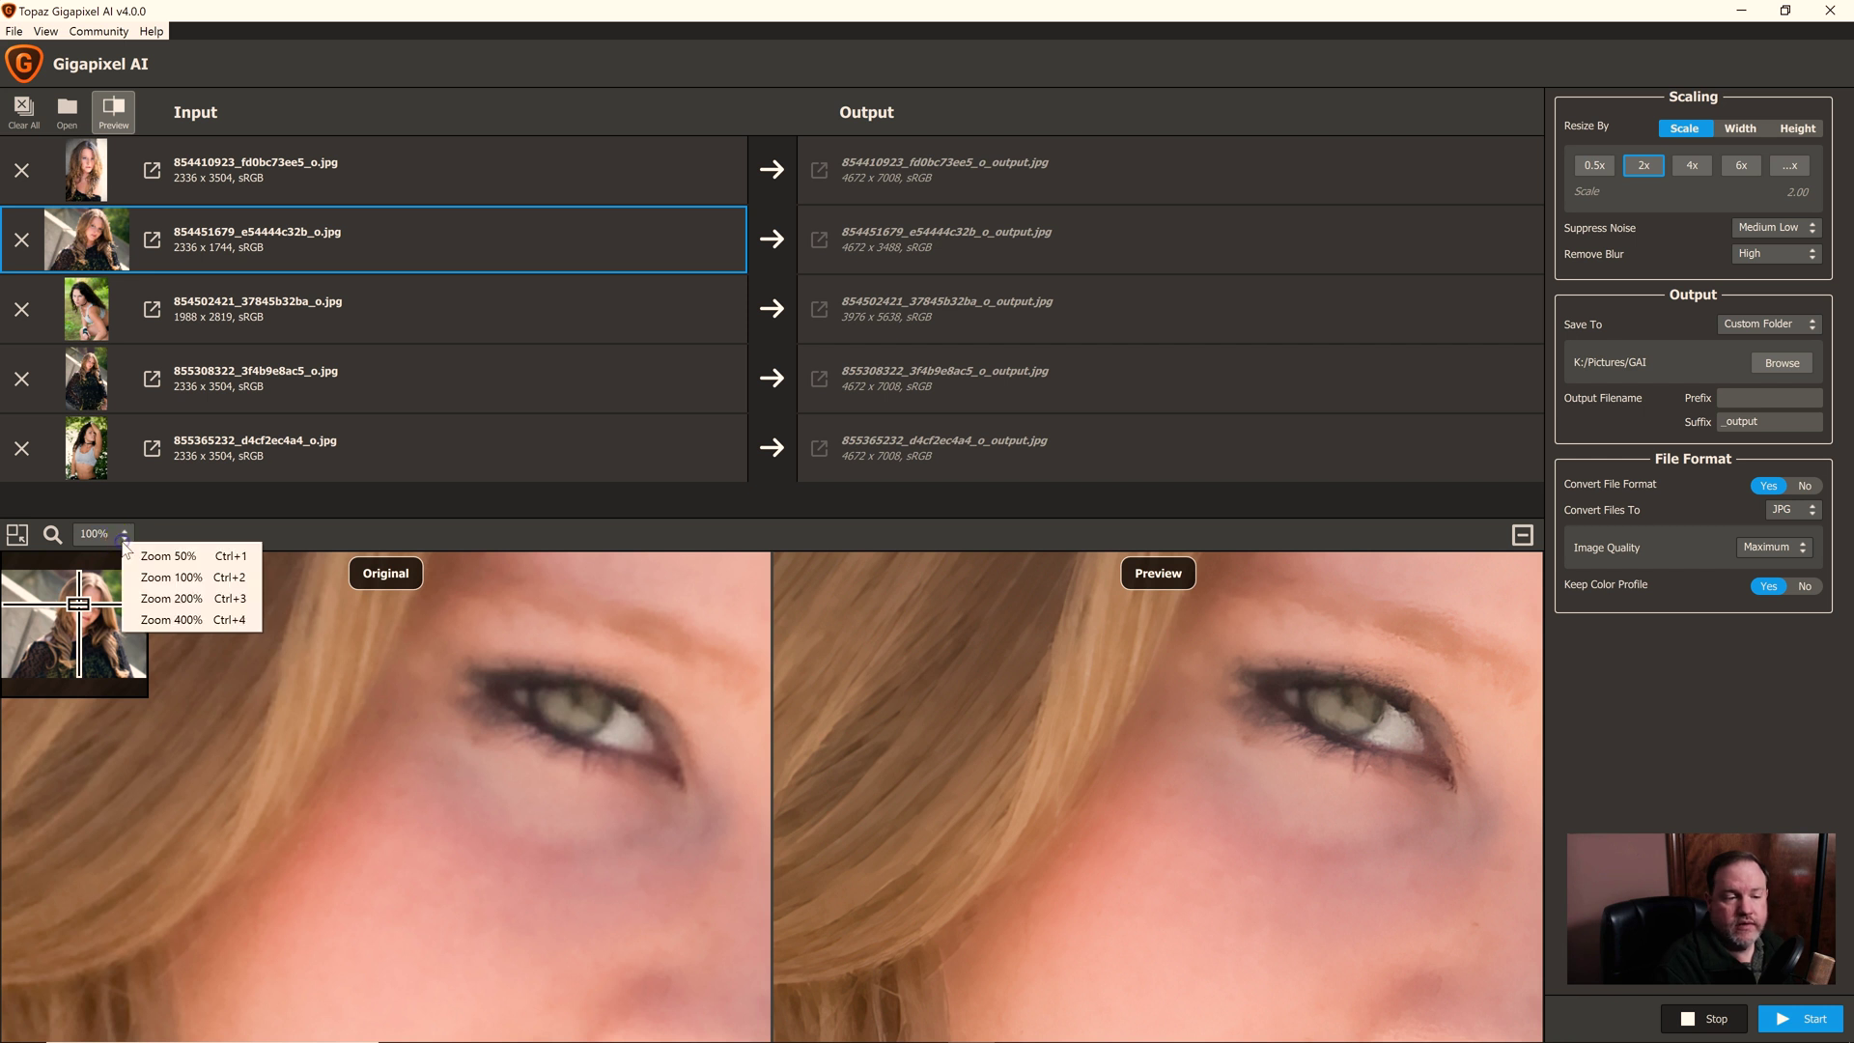
left_click(159, 556)
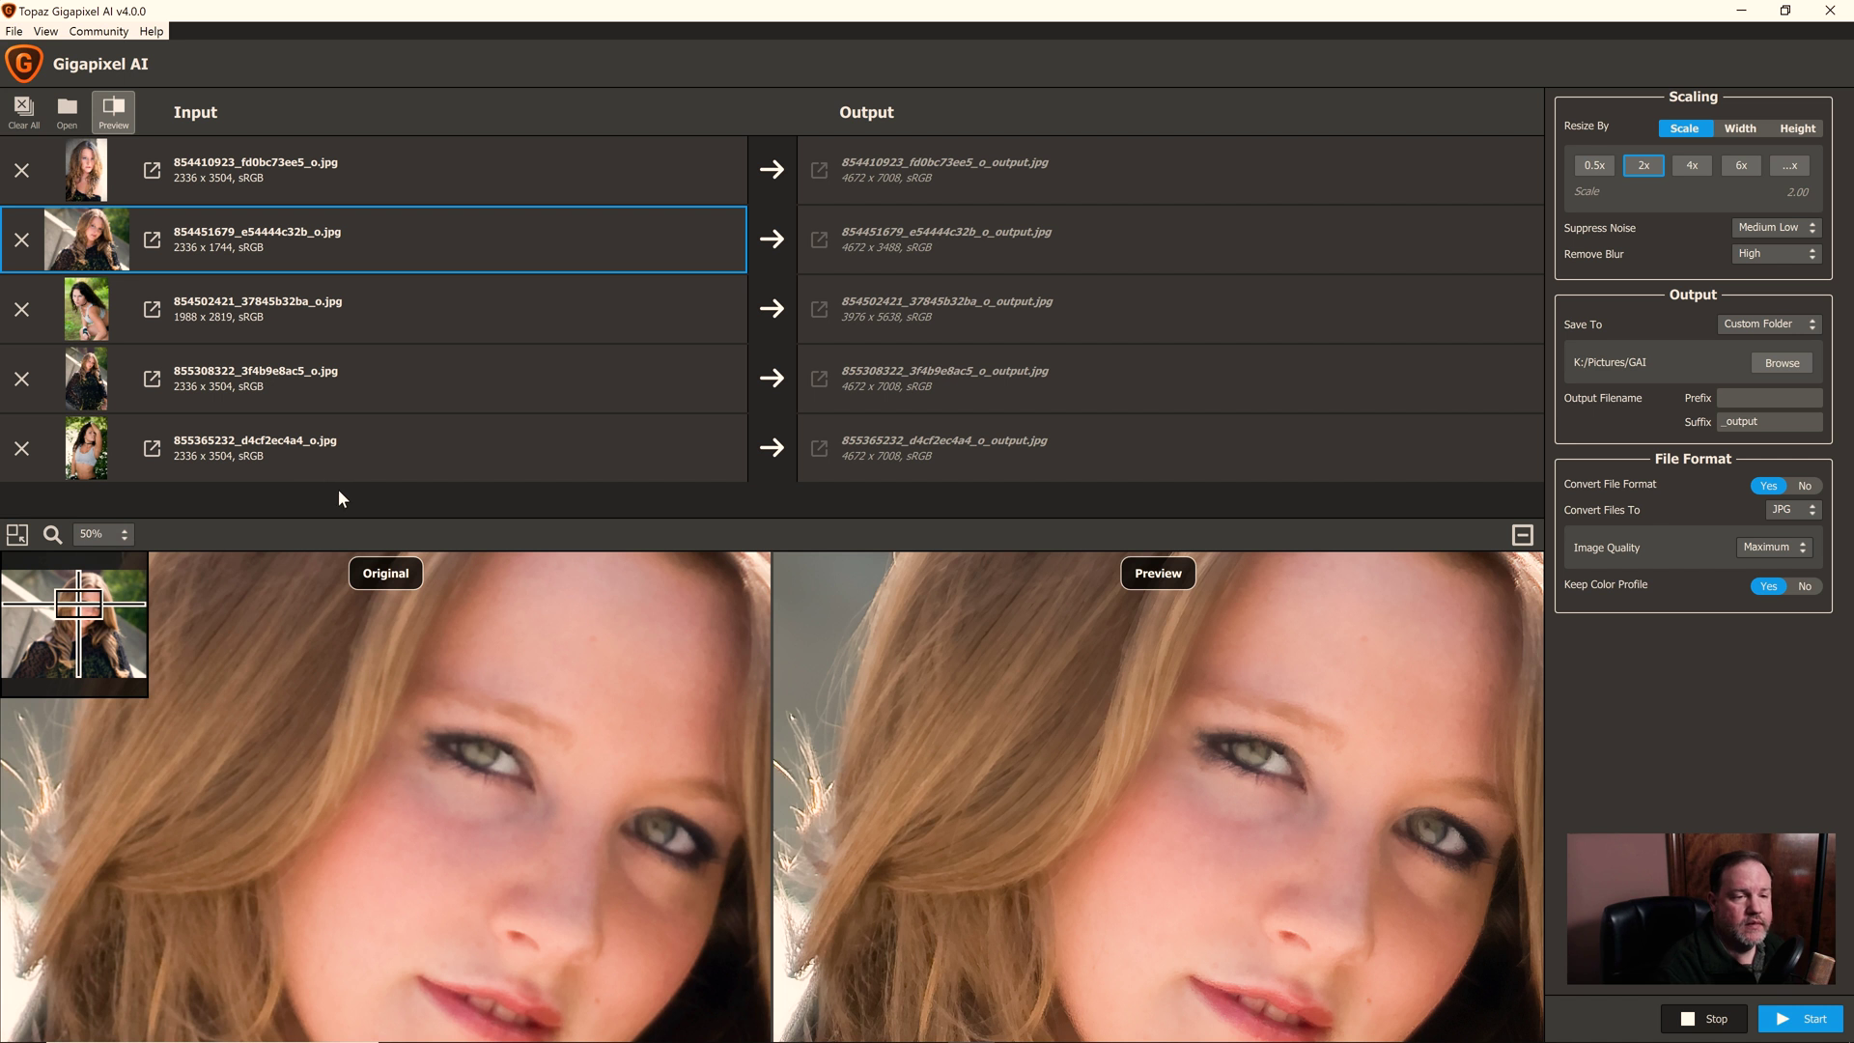
- Toggle the navigator thumbnail off and on, then pan both views onto the face
left_click(21, 536)
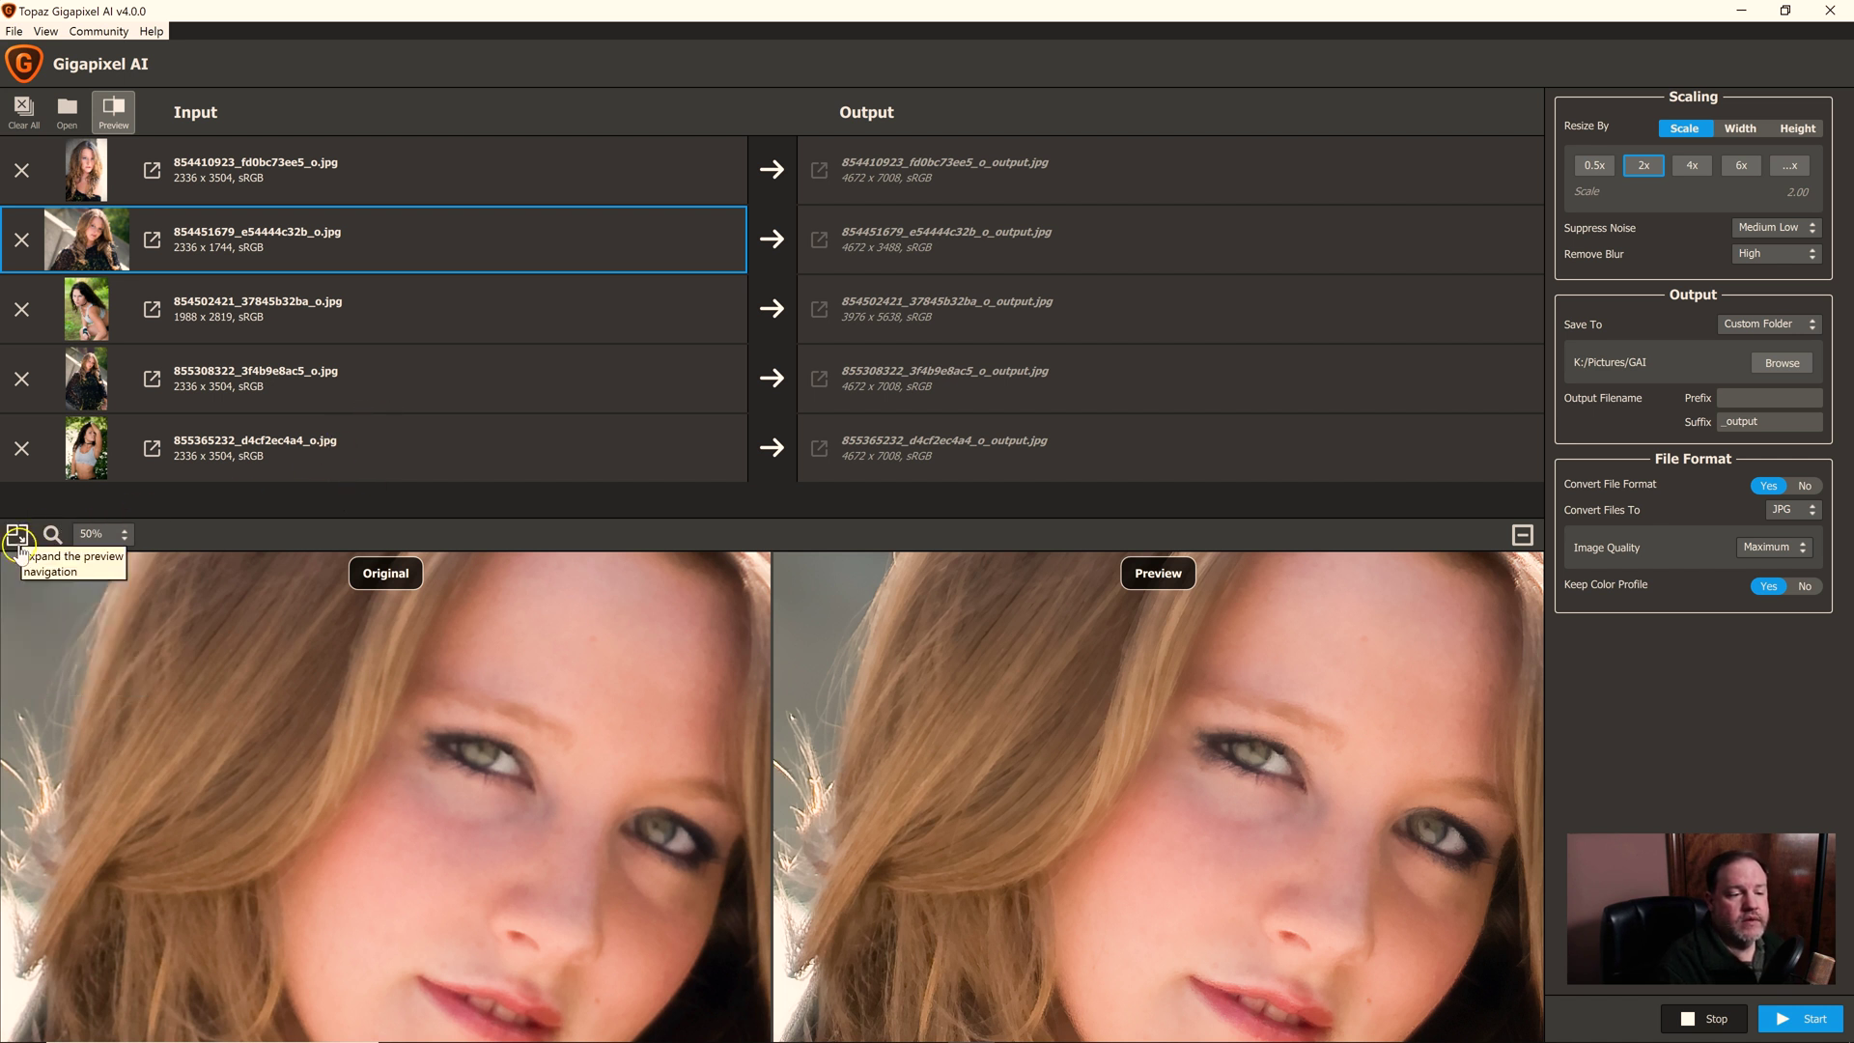
left_click(17, 627)
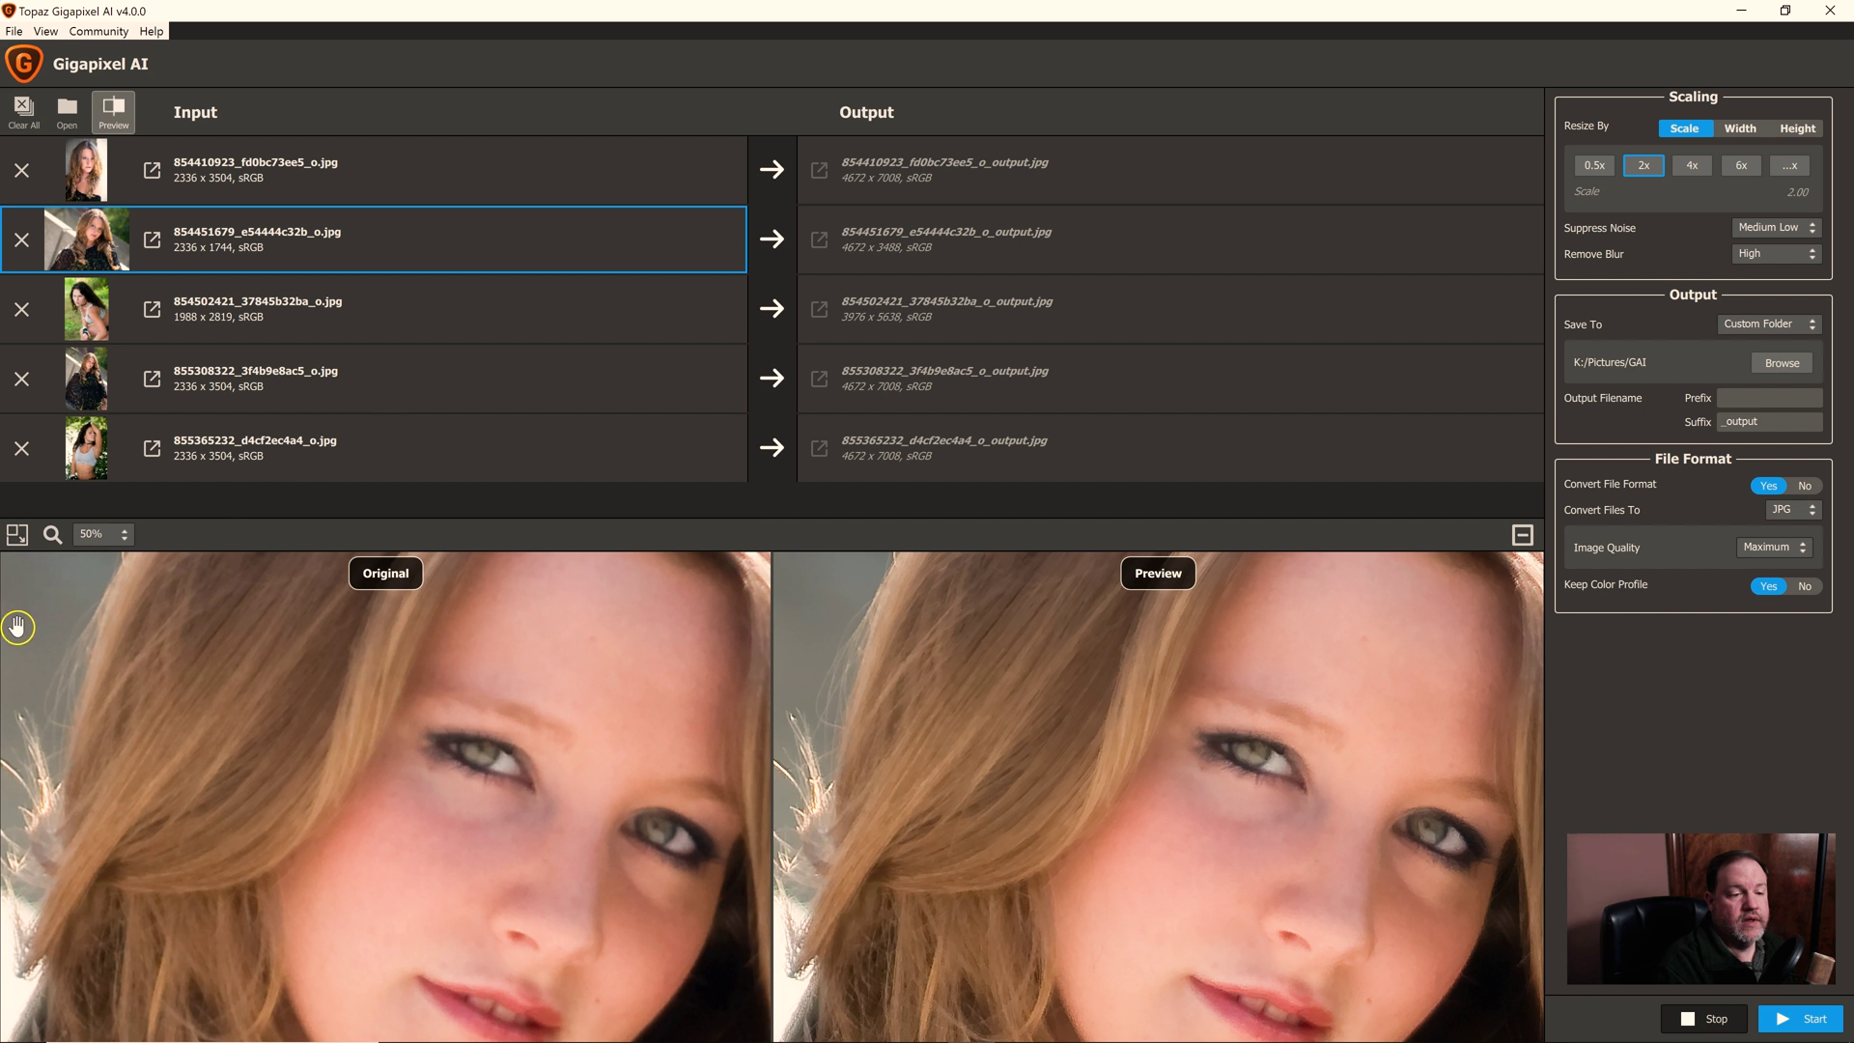
left_click(17, 539)
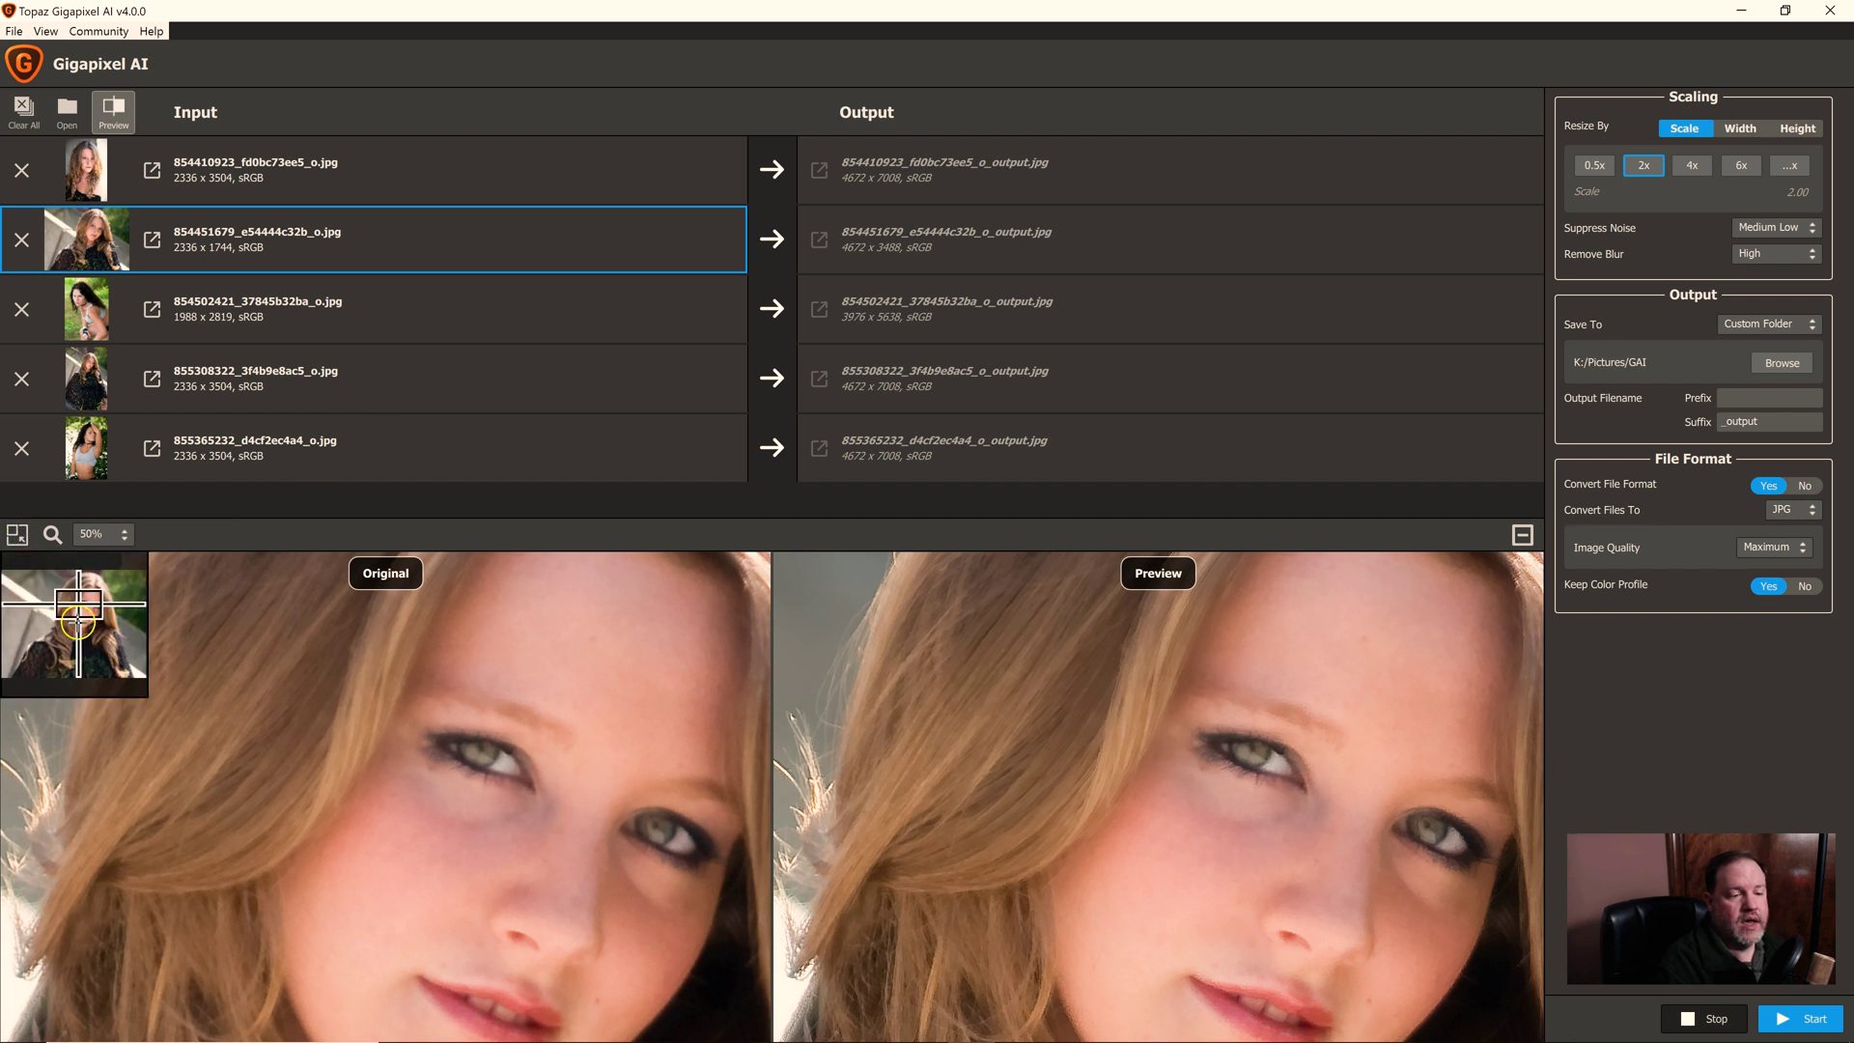
left_click_drag(79, 604, 89, 610)
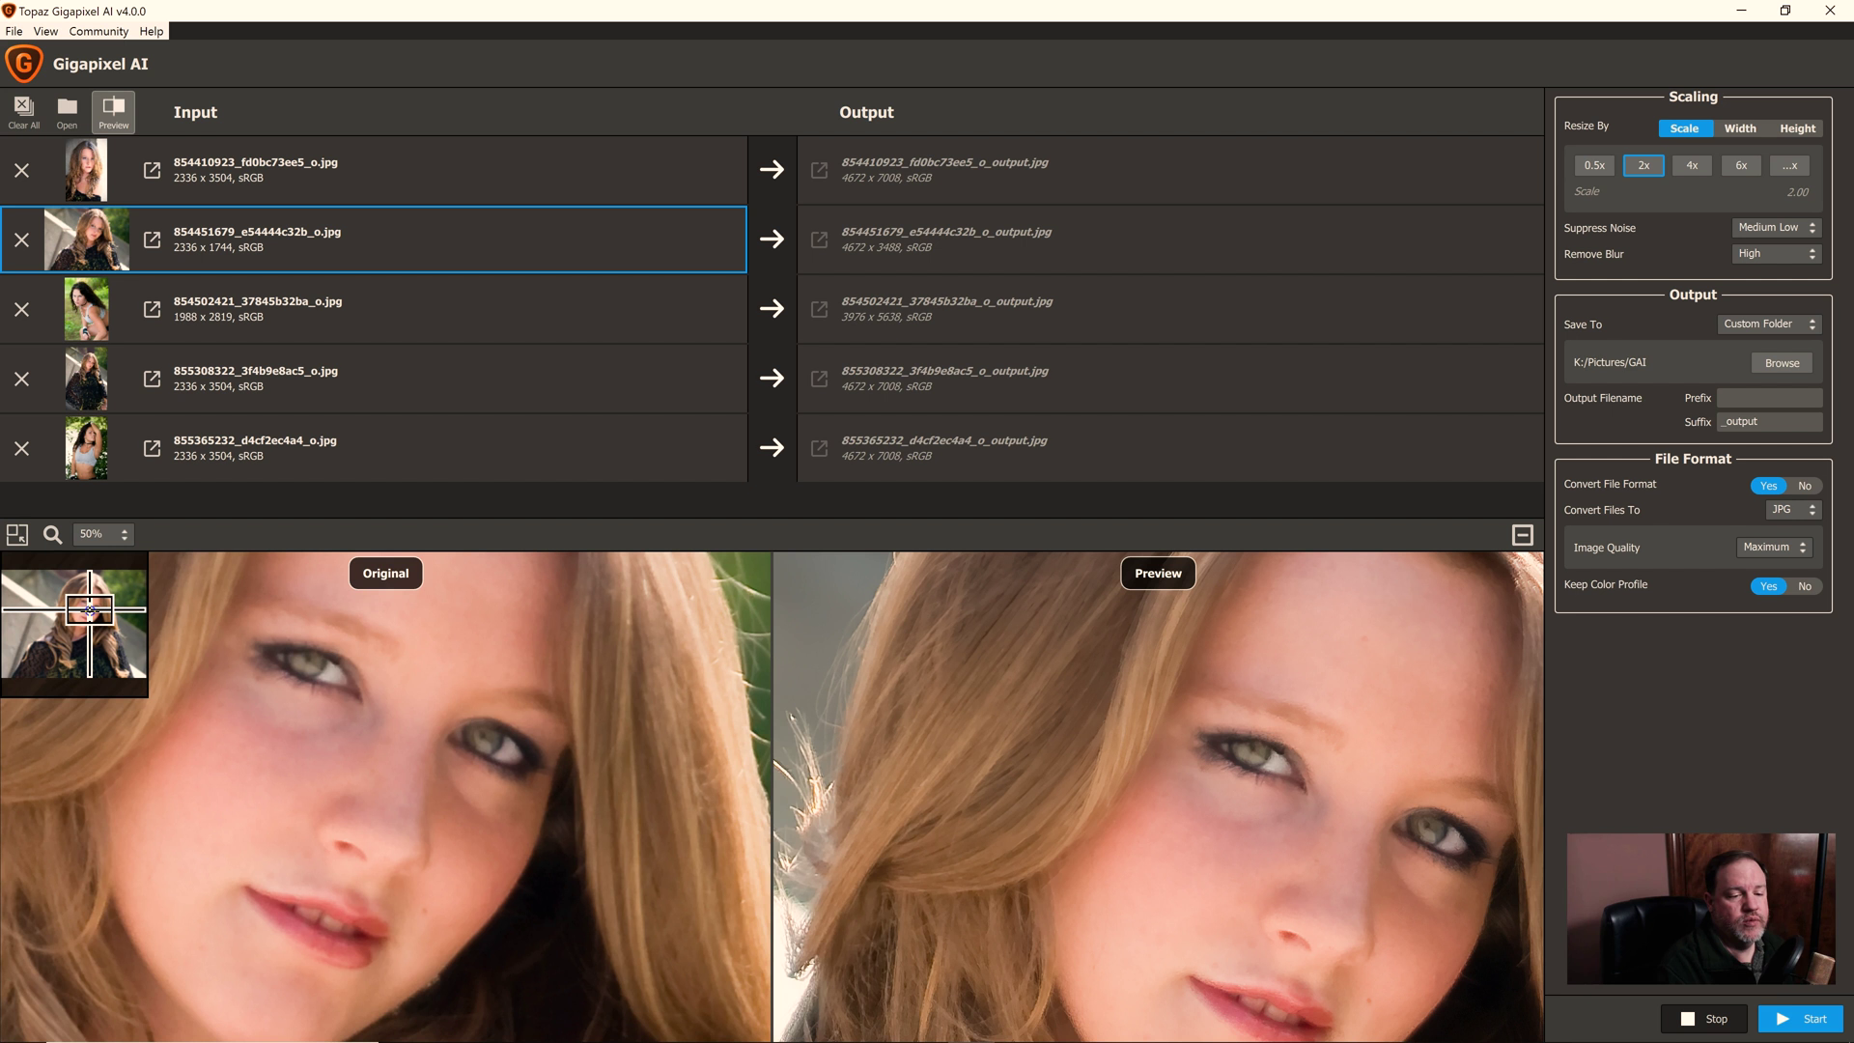
left_click_drag(417, 714, 483, 848)
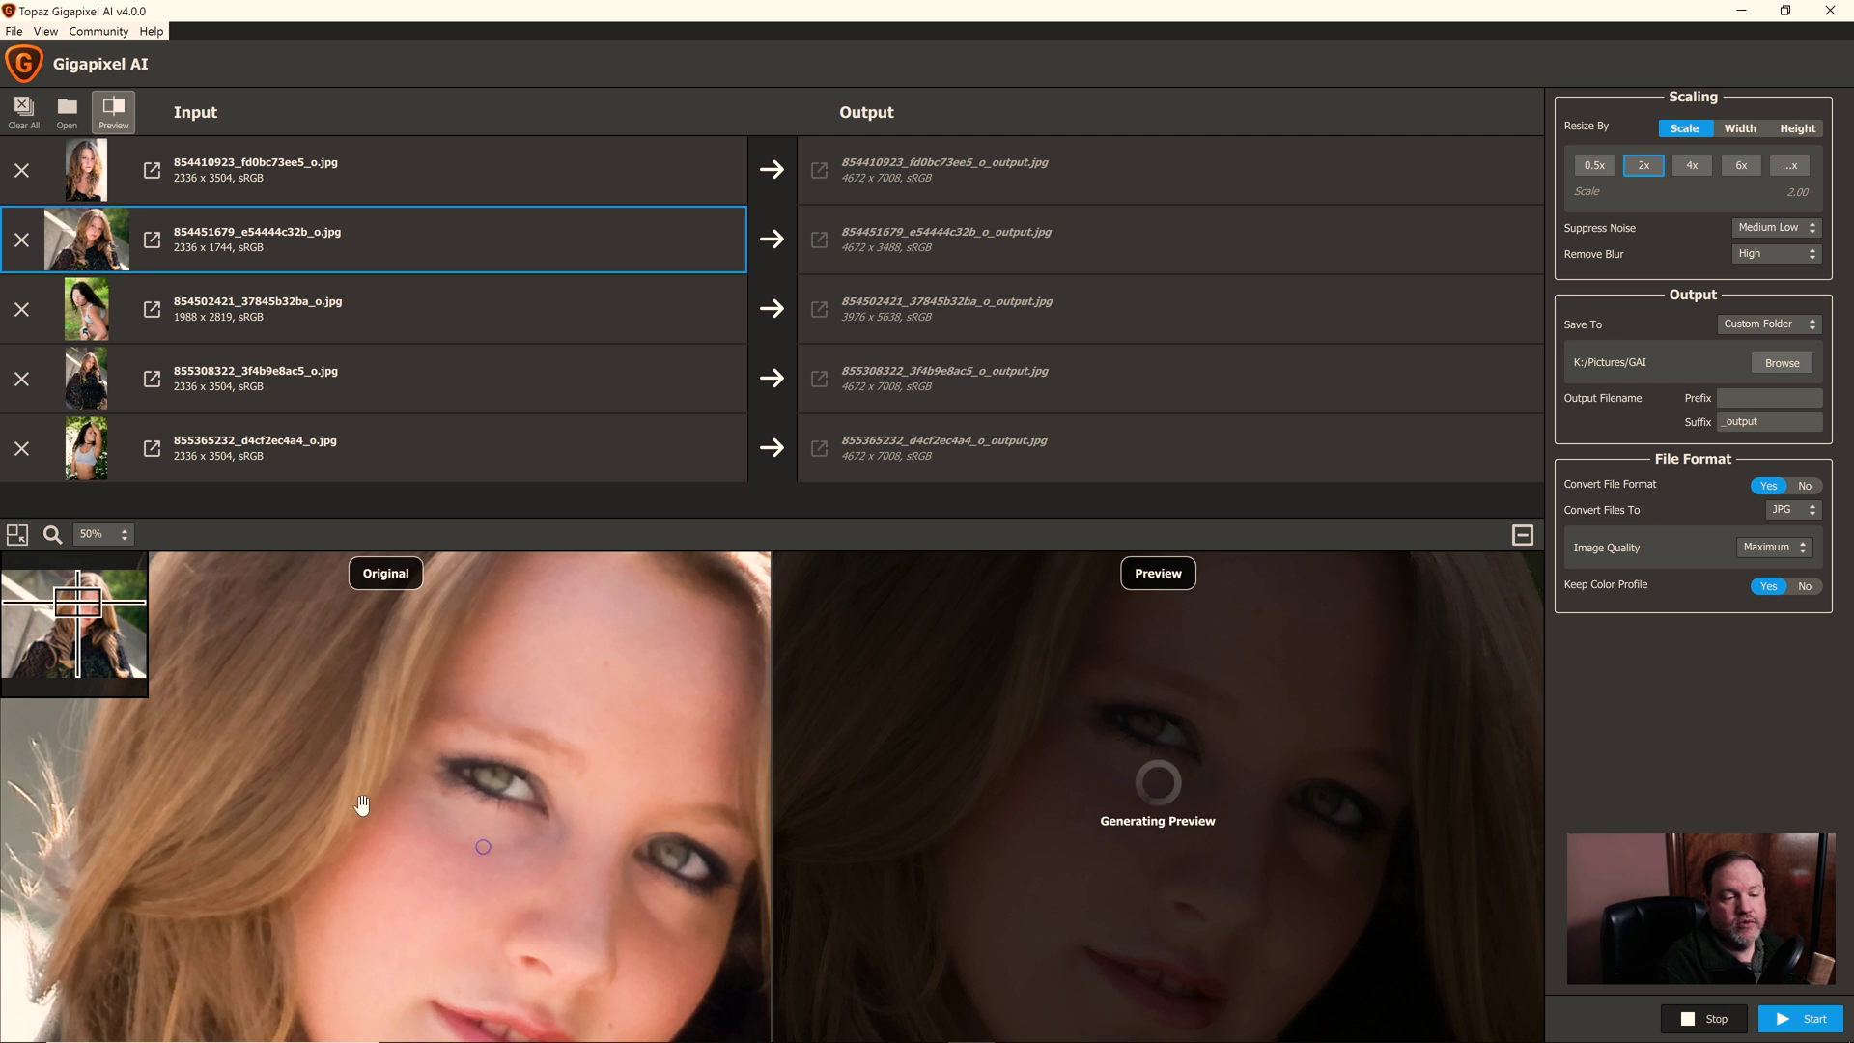
left_click_drag(363, 804, 242, 765)
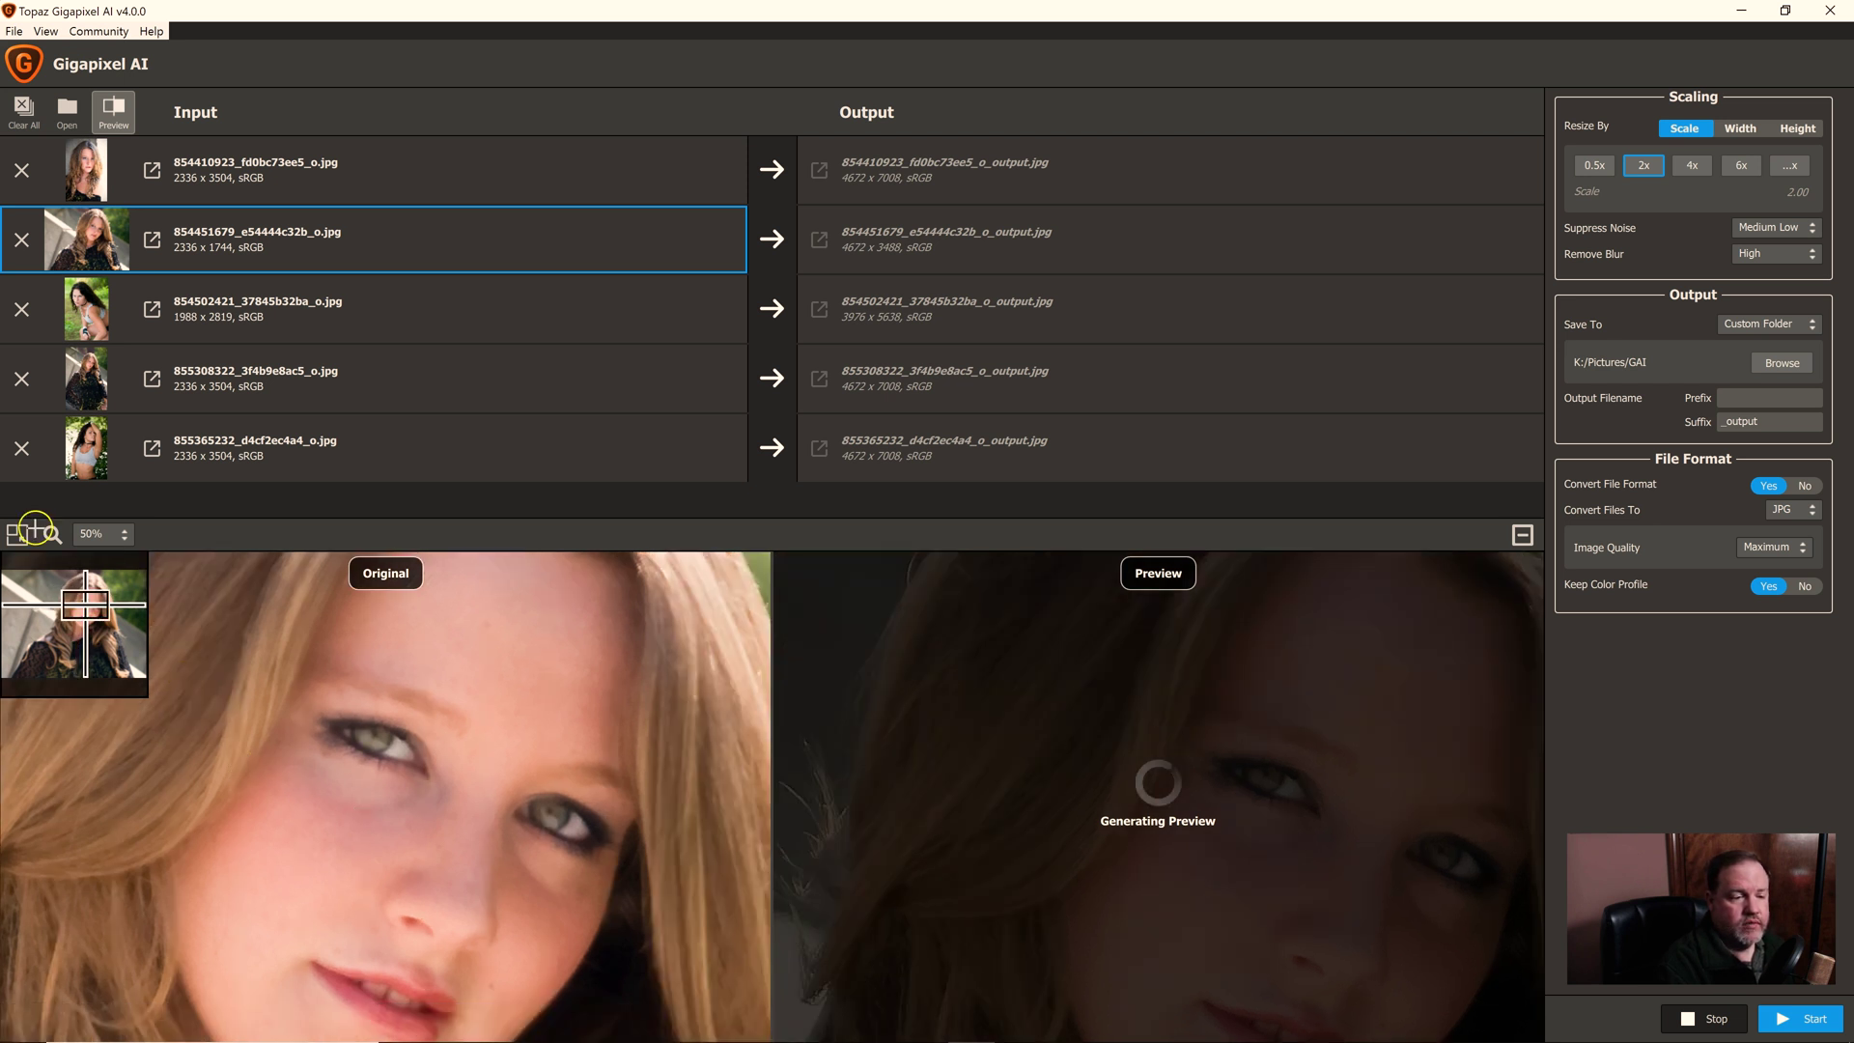
- Pan the third portrait's comparison to her eyes, then frame the fourth portrait's face
left_click(74, 638)
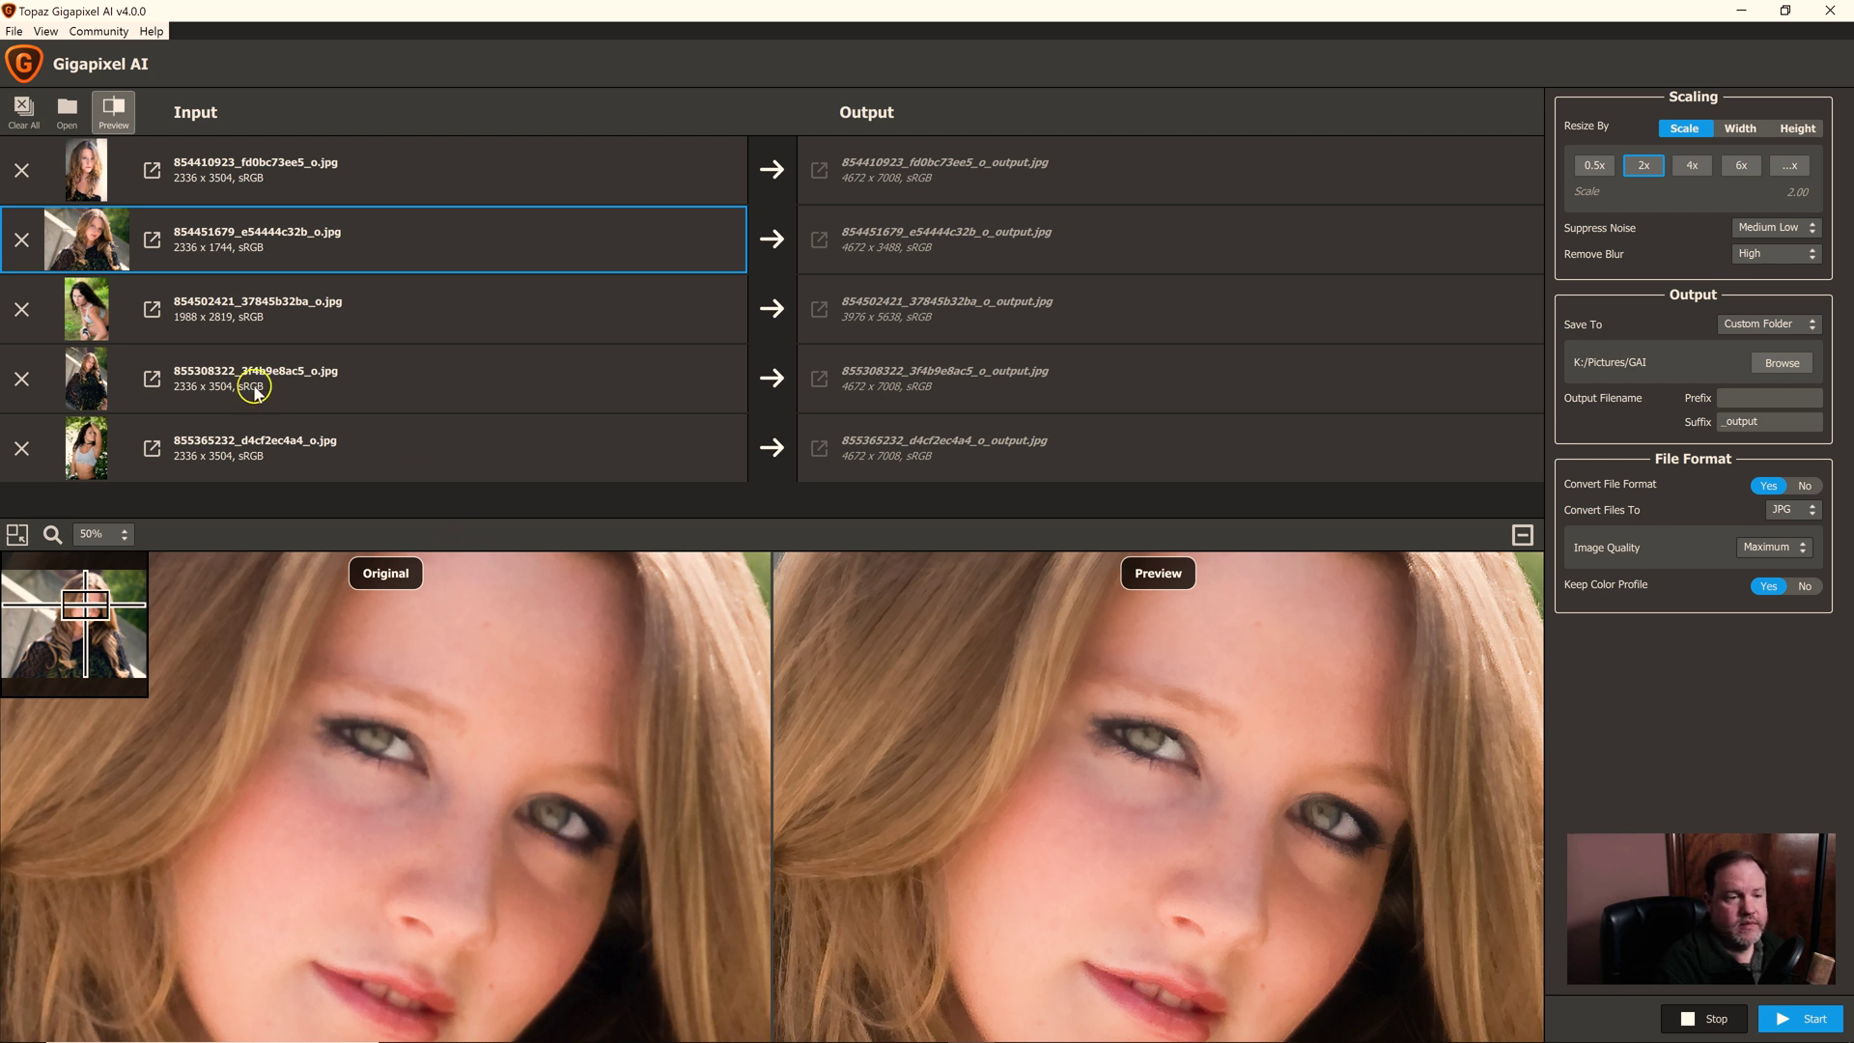
left_click(232, 322)
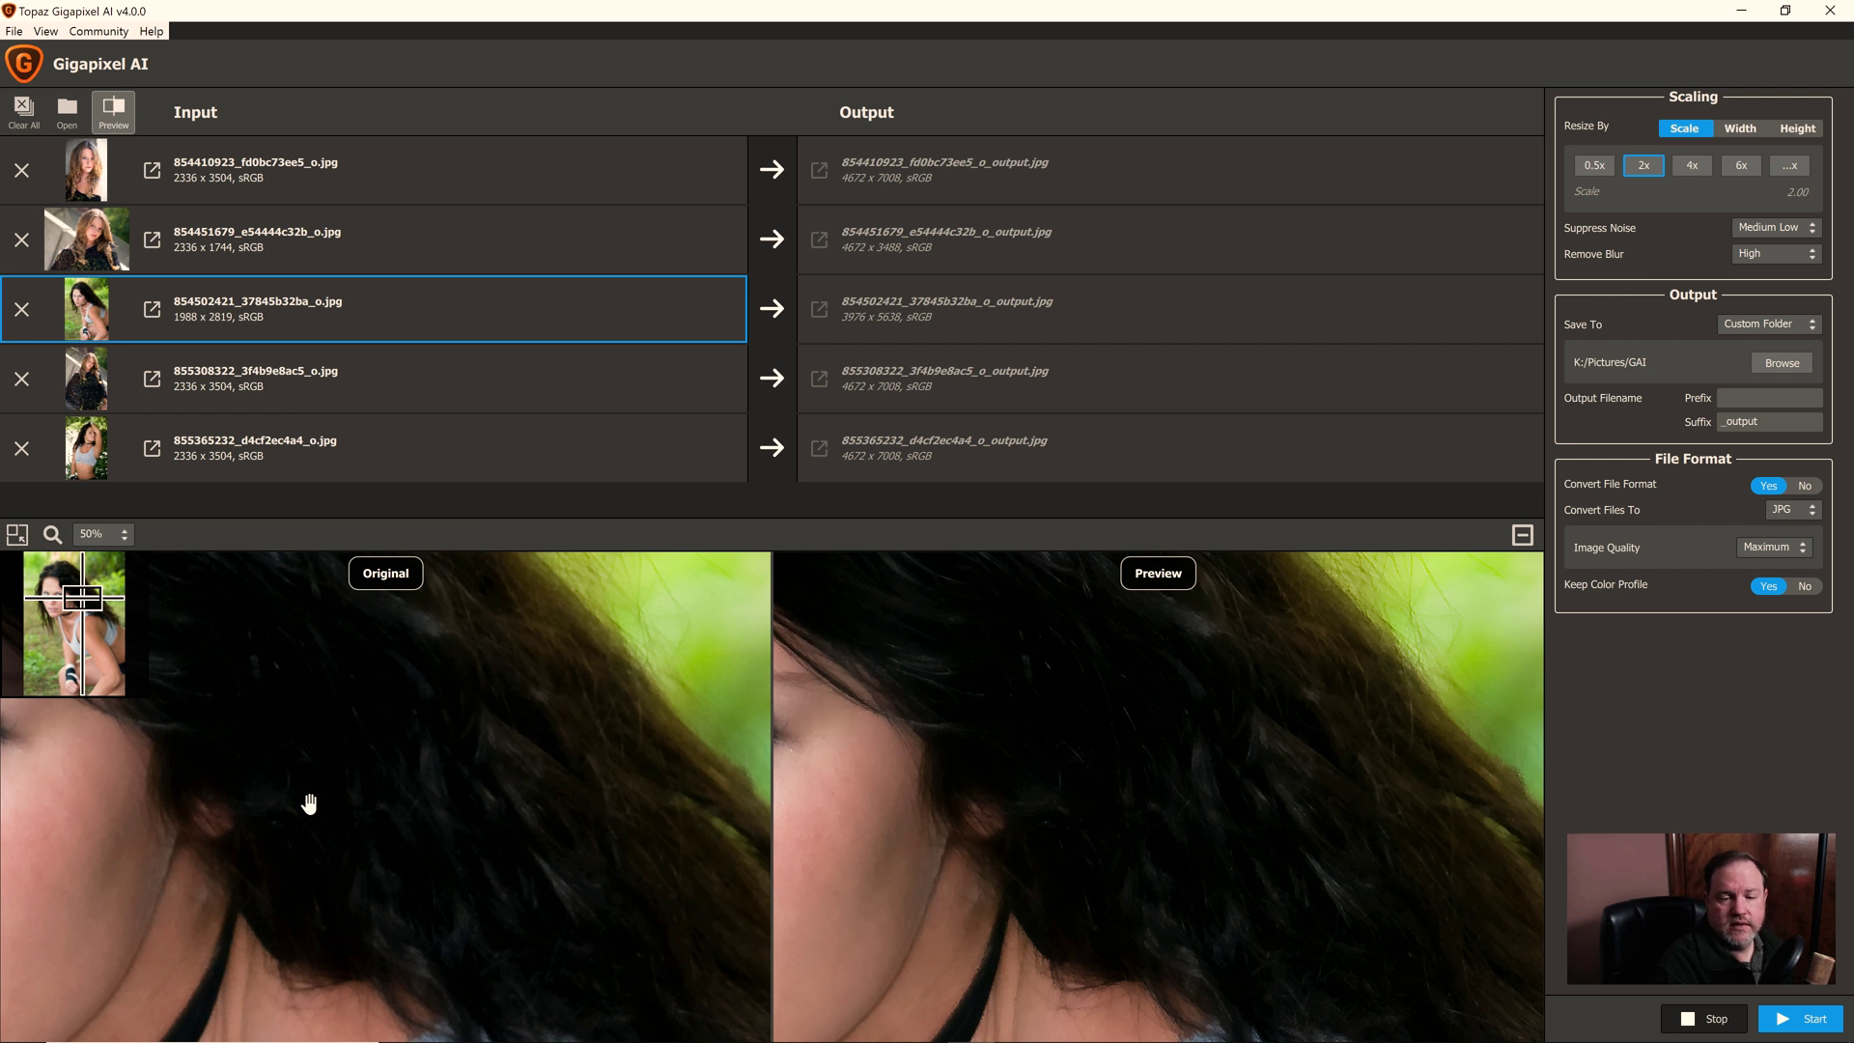
left_click_drag(276, 831, 617, 757)
left_click_drag(297, 784, 407, 866)
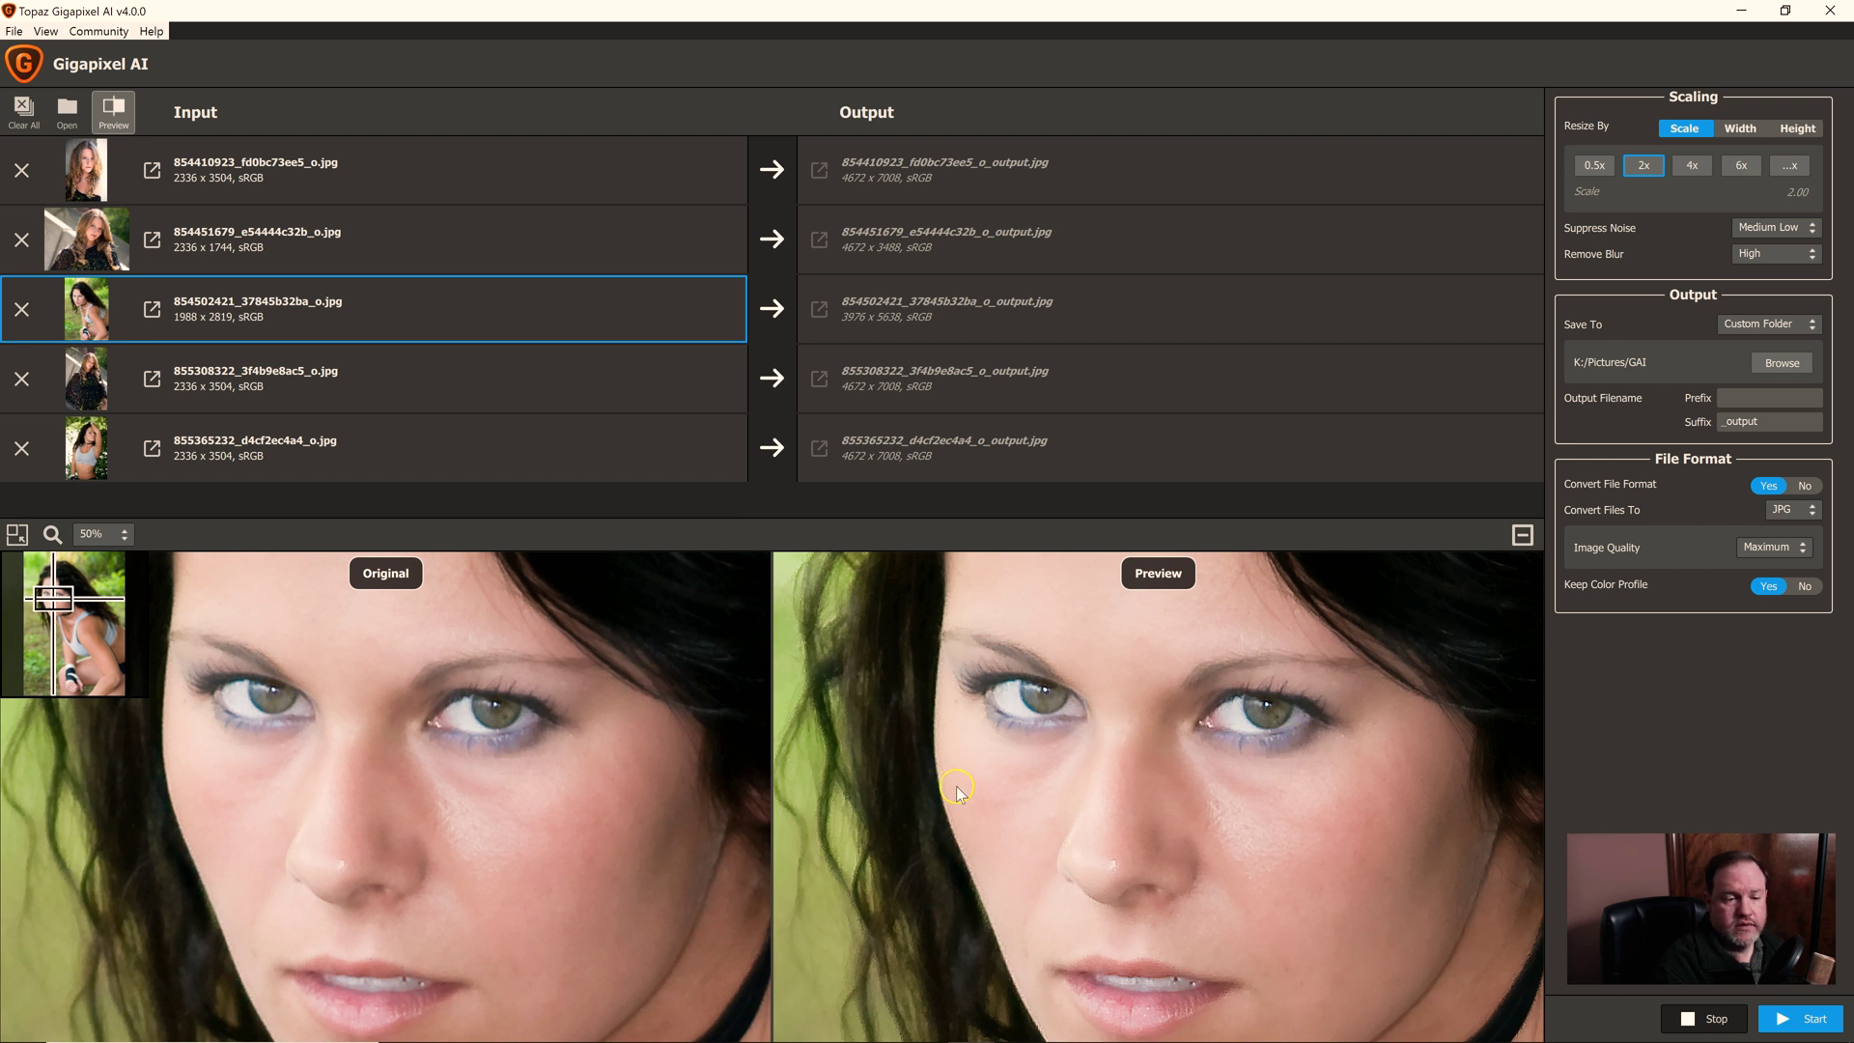
left_click(101, 386)
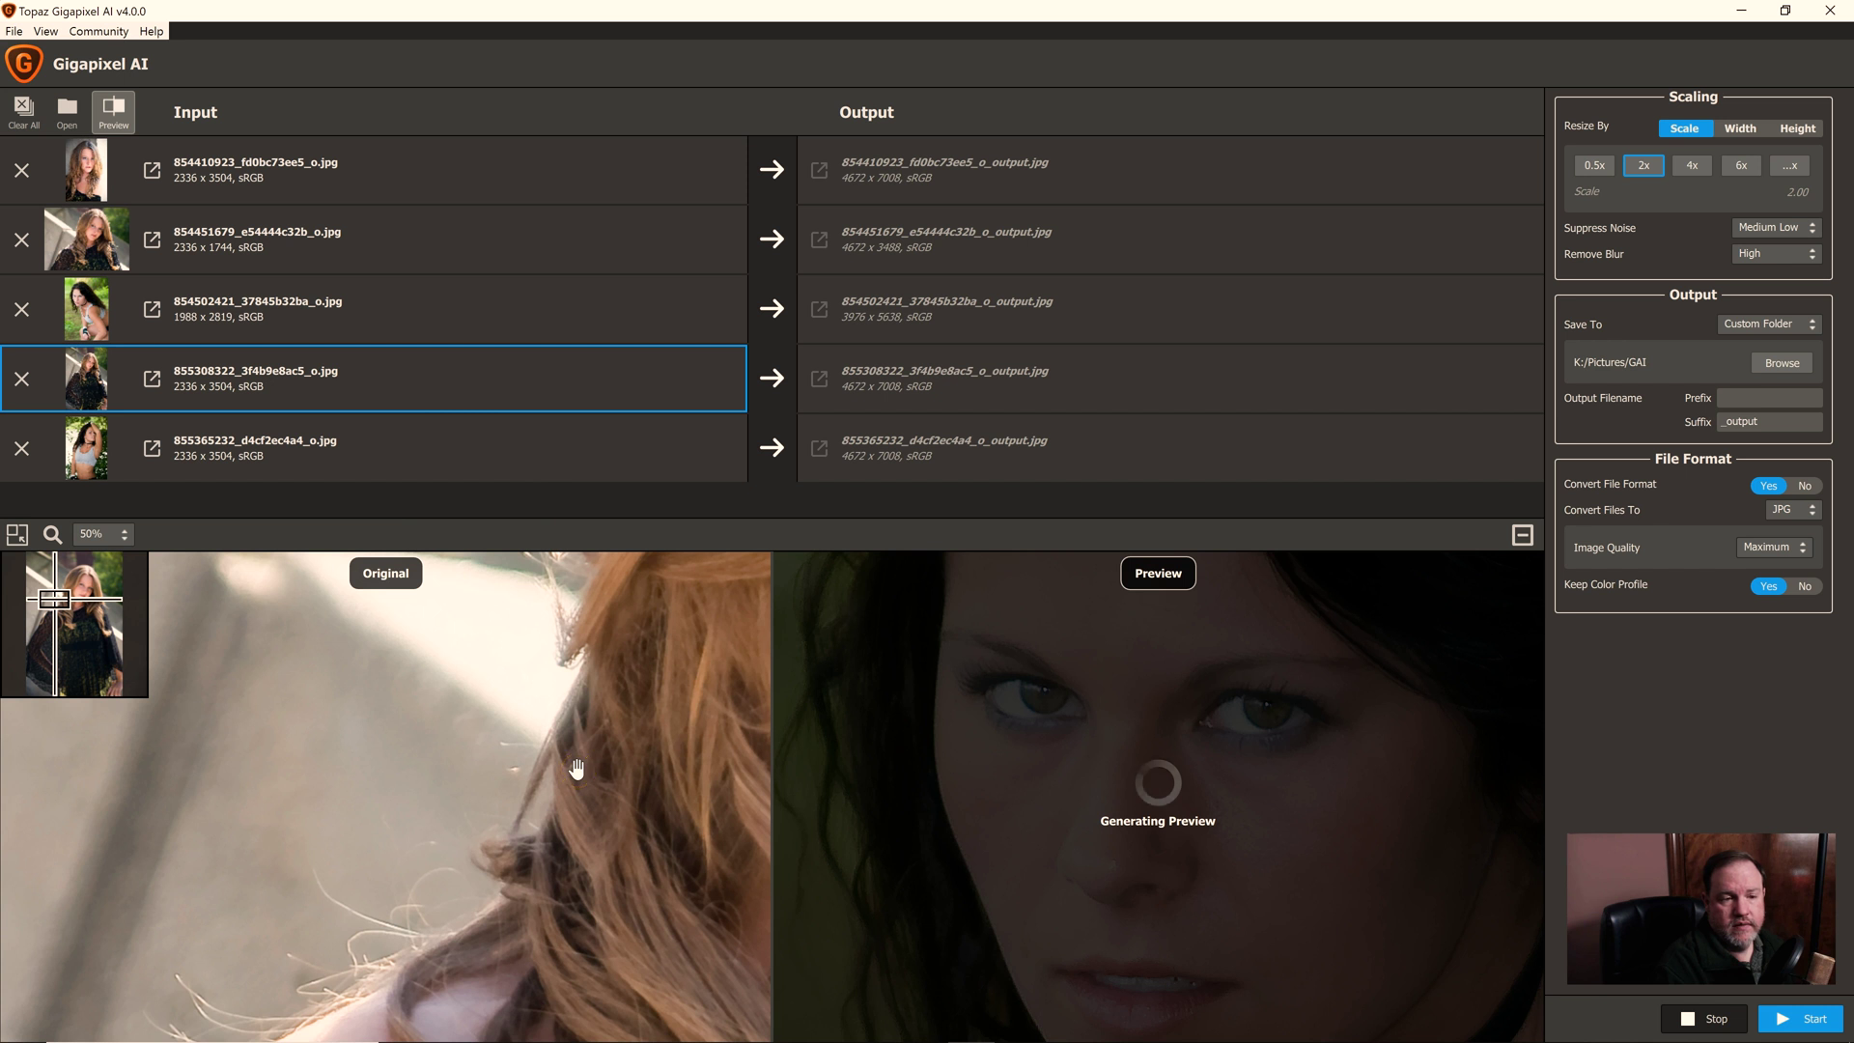
left_click_drag(576, 768, 131, 1009)
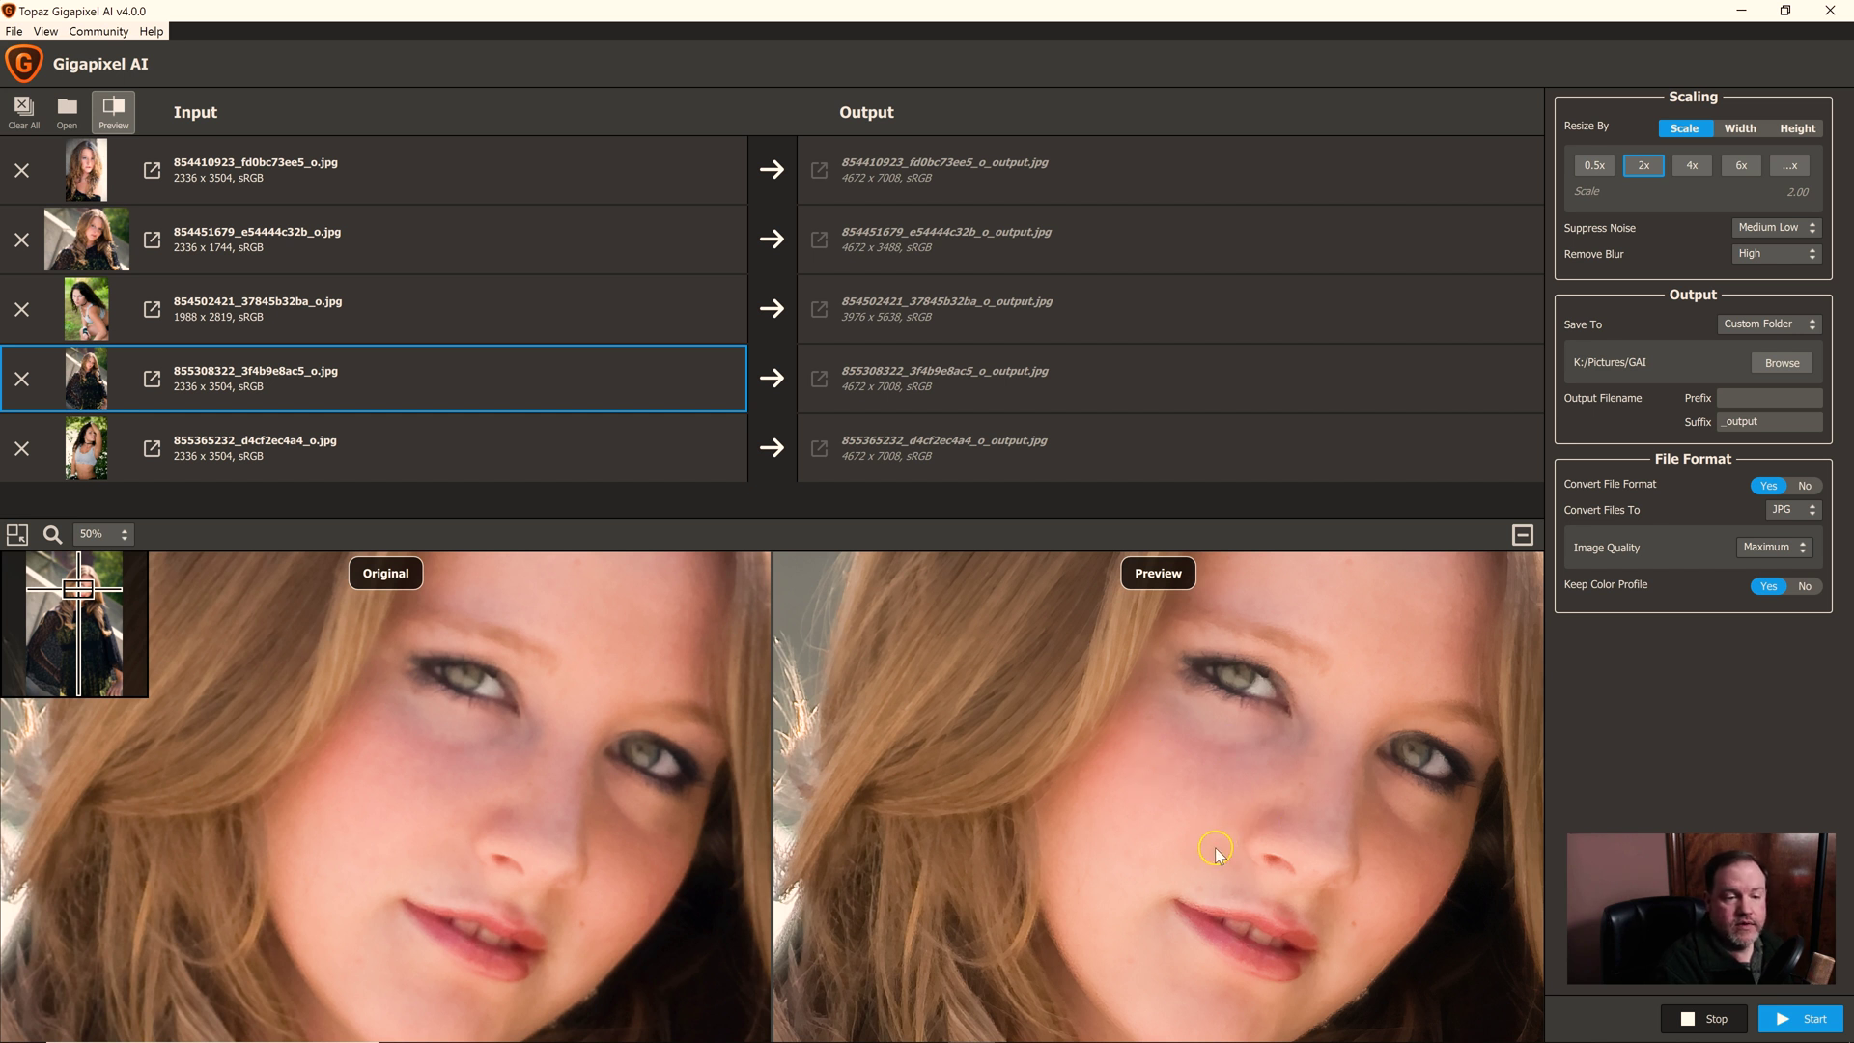
- Pan the fifth portrait's comparison around her eyes and nose, then reselect the first portrait
left_click(87, 456)
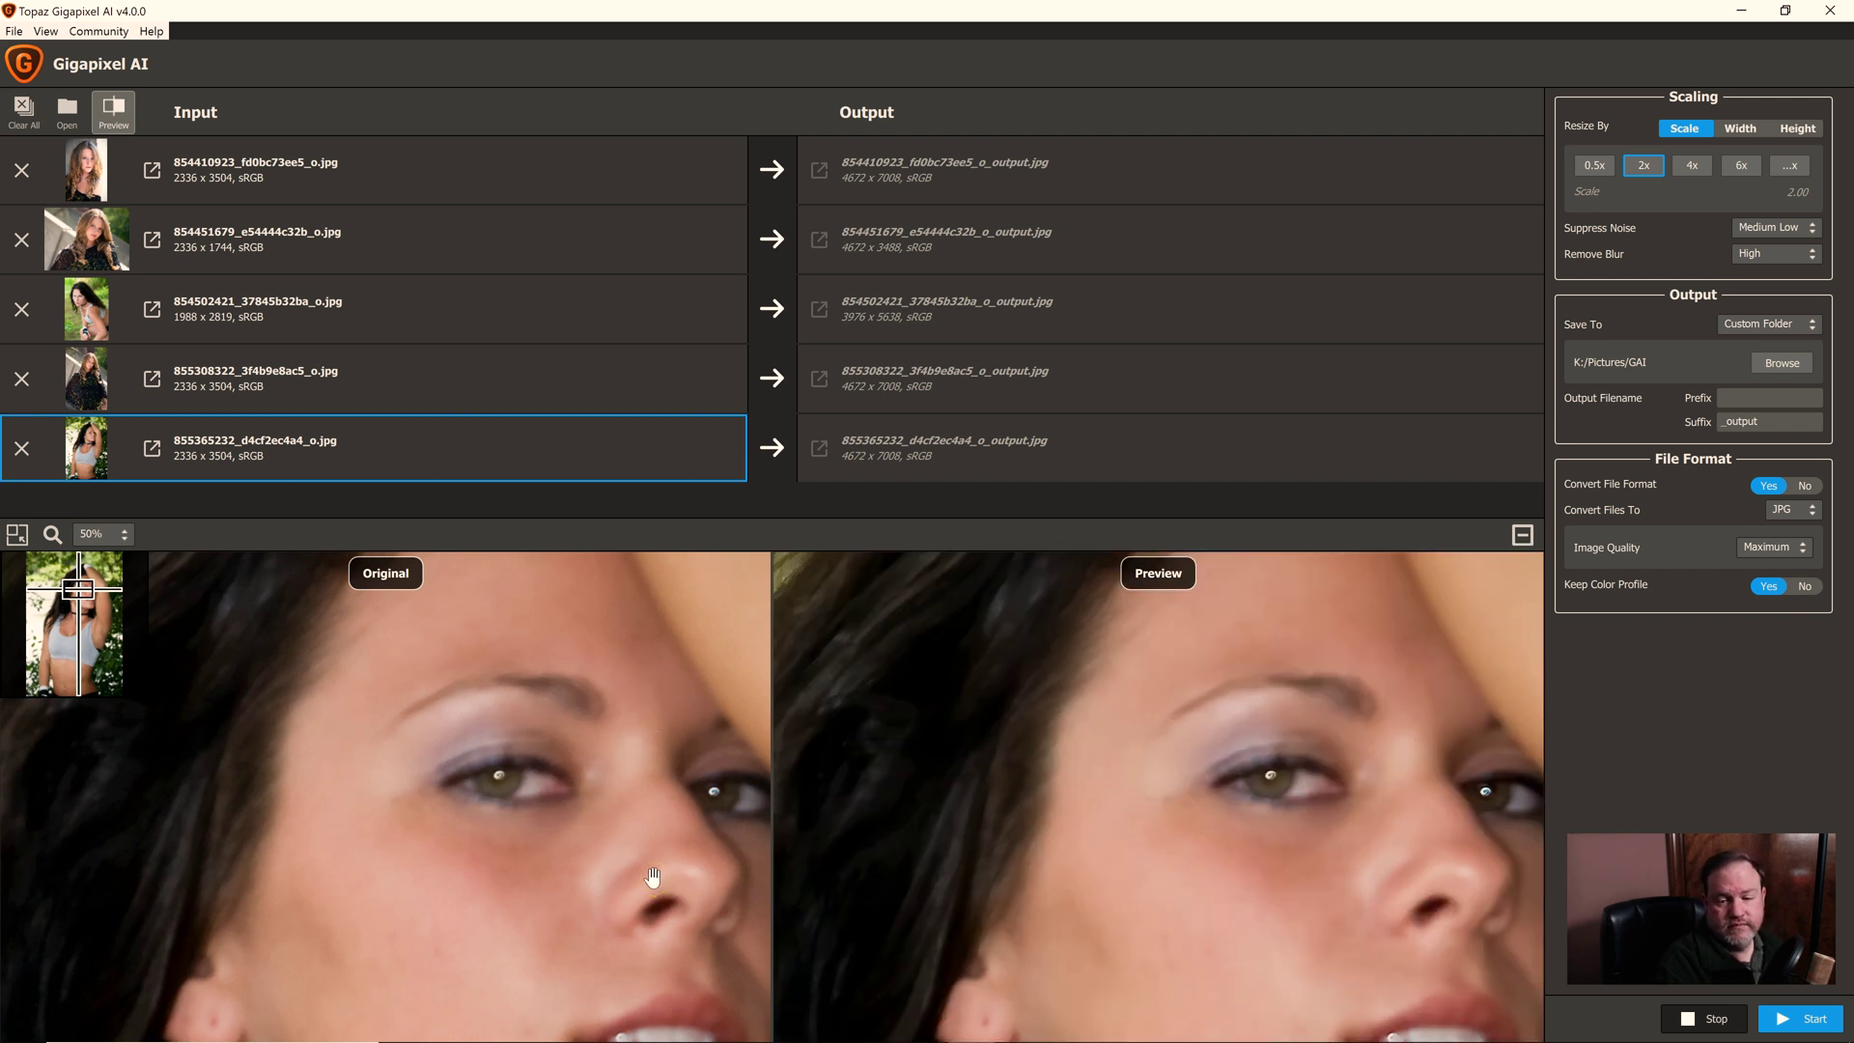
left_click(674, 896)
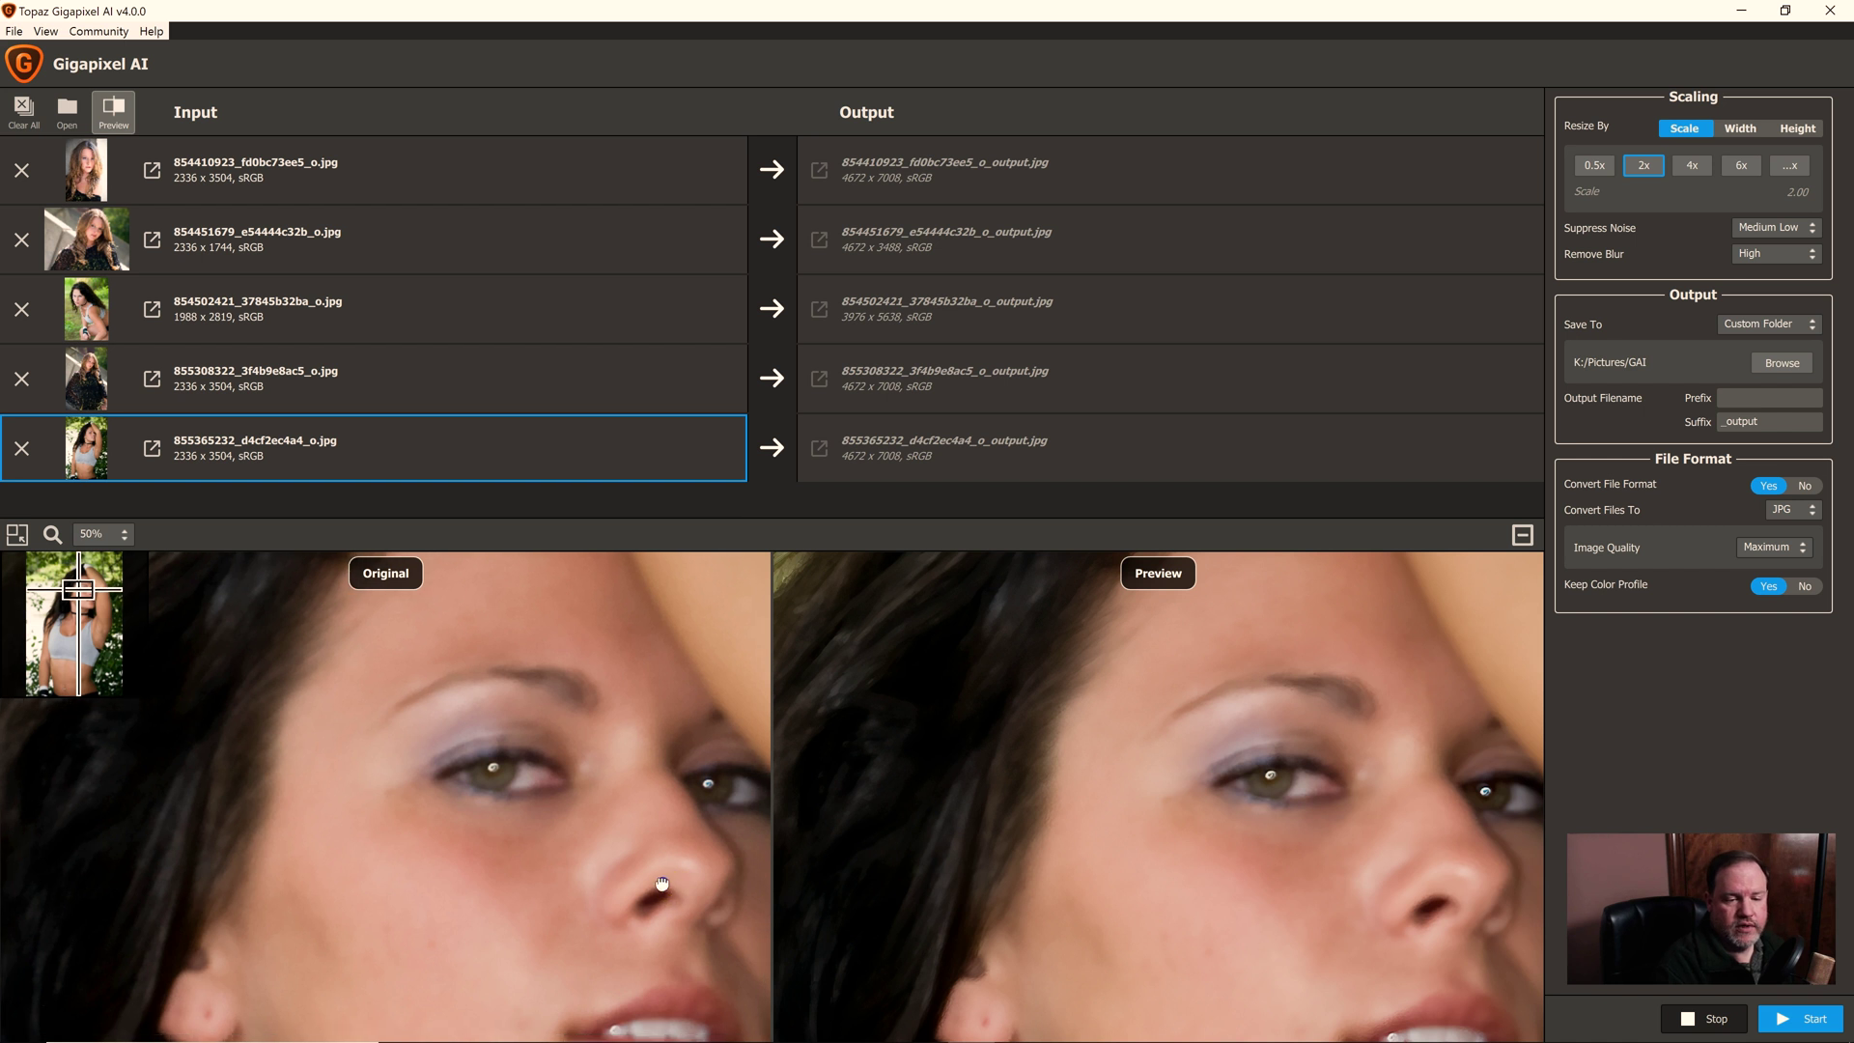
left_click_drag(652, 869, 586, 826)
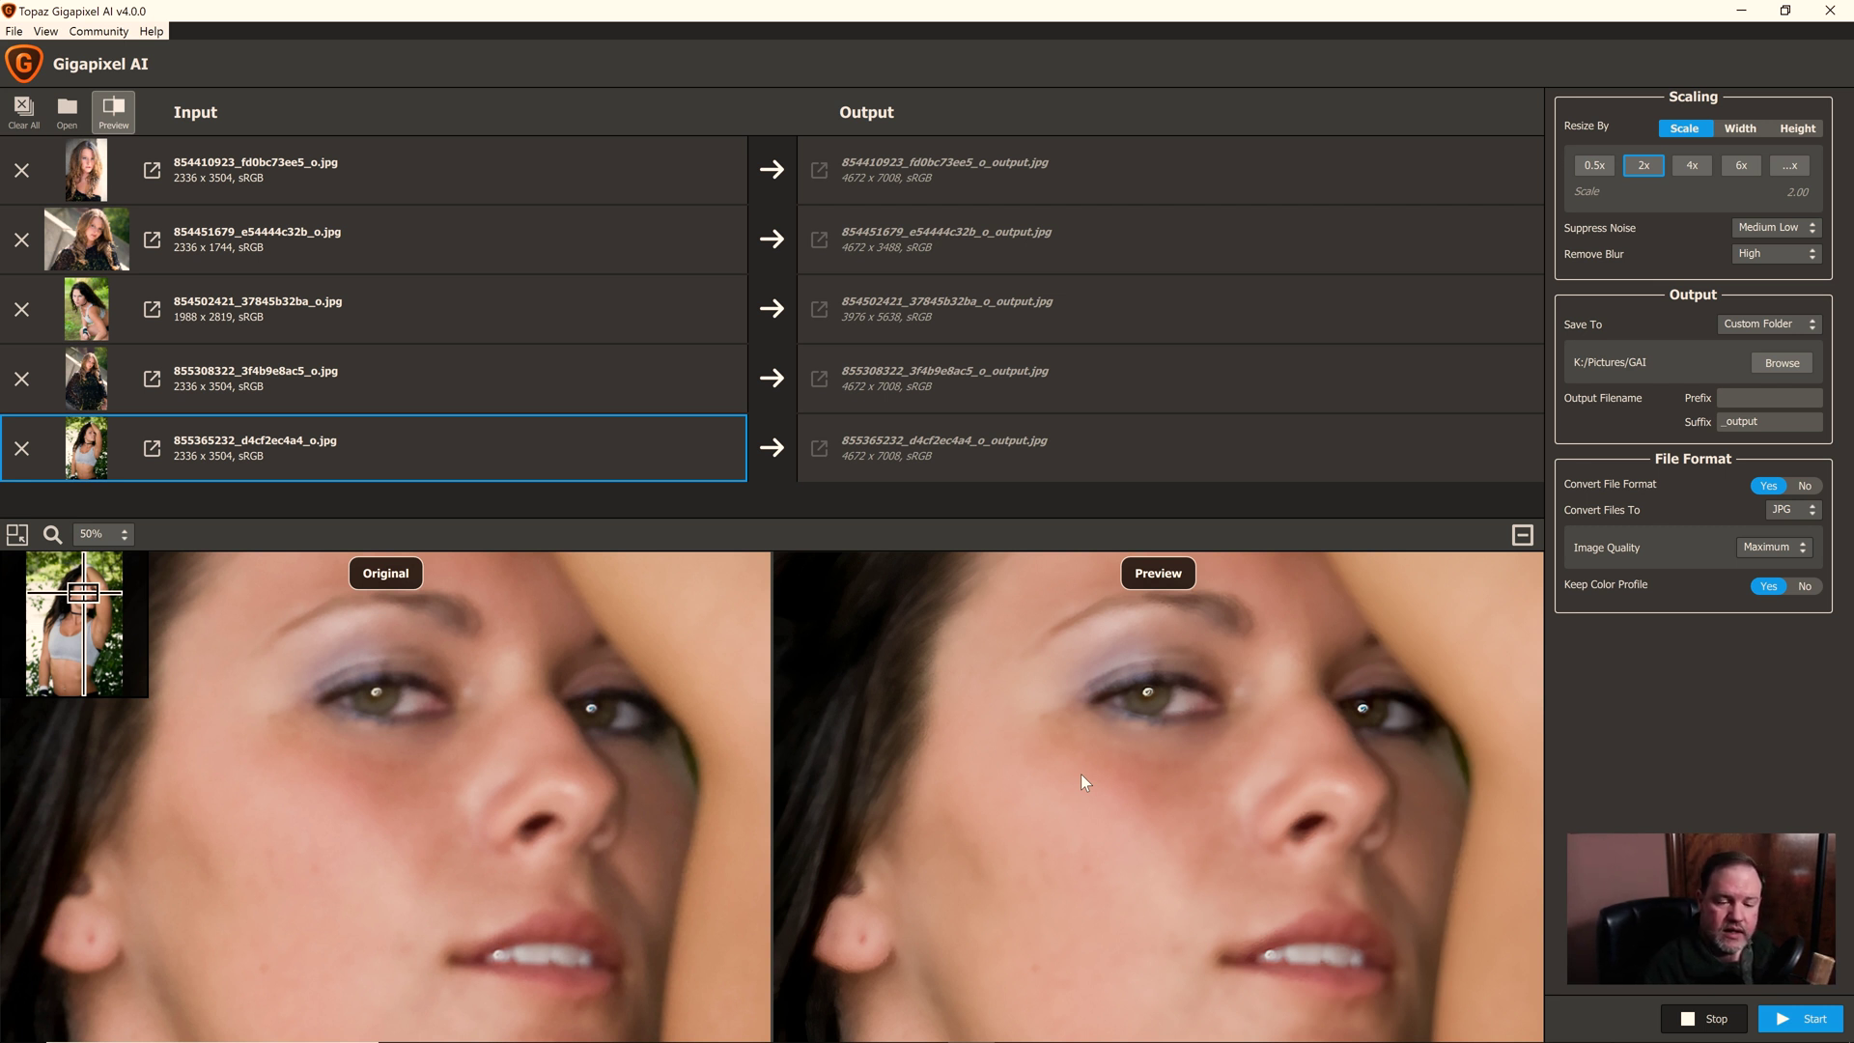
left_click(489, 803)
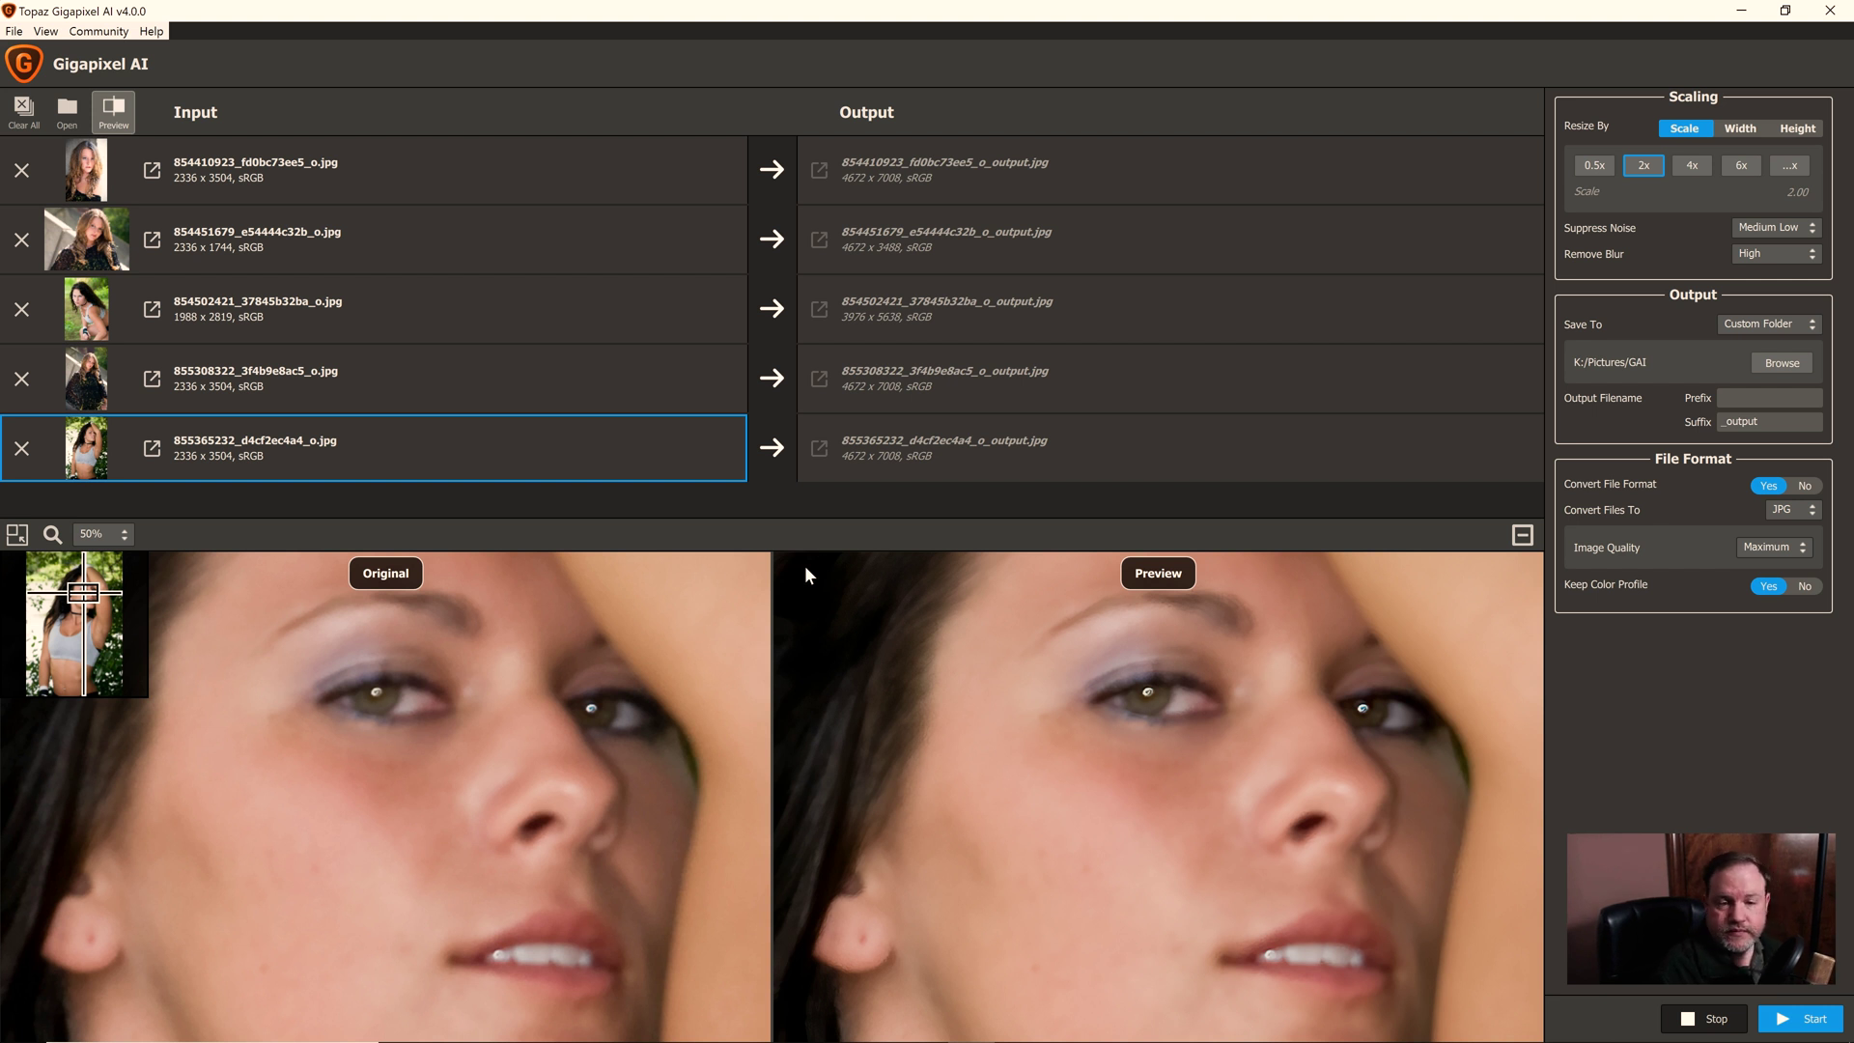
left_click(259, 171)
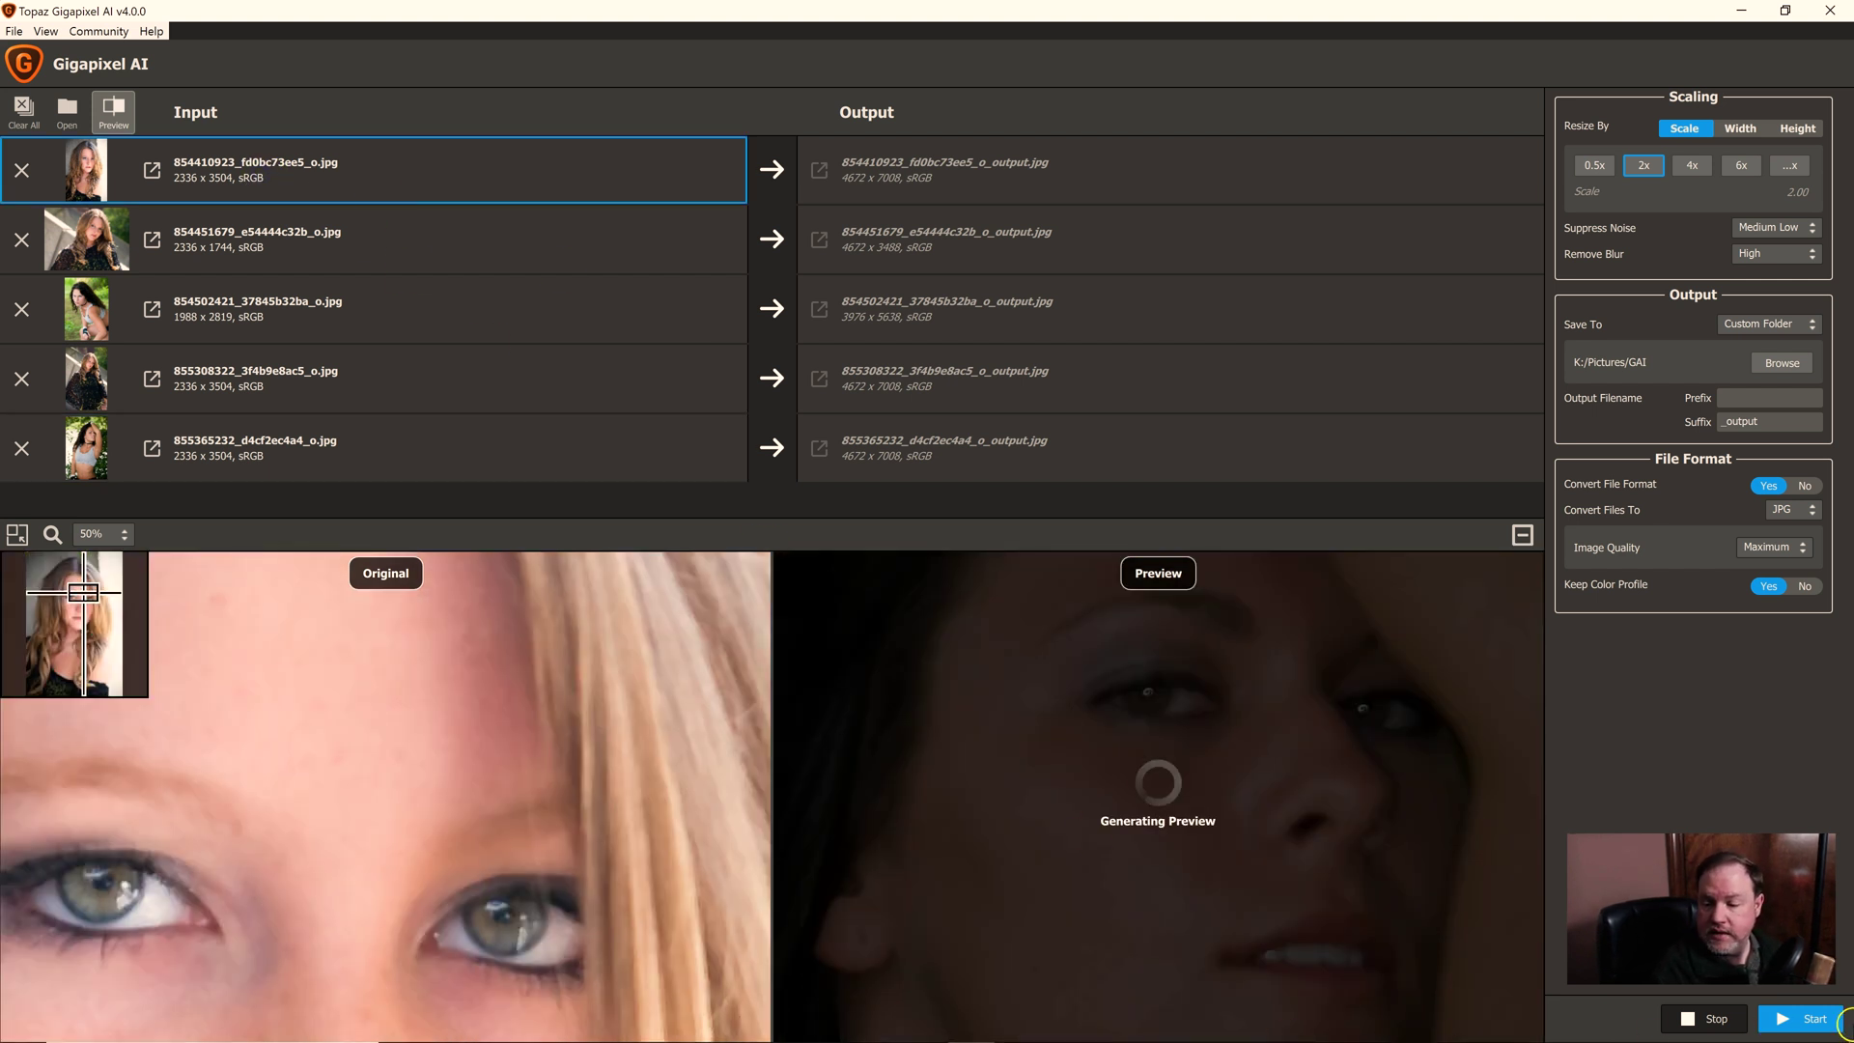
- Start processing the queue of five portraits at 2x into K:/Pictures/GAI
left_click(1776, 1021)
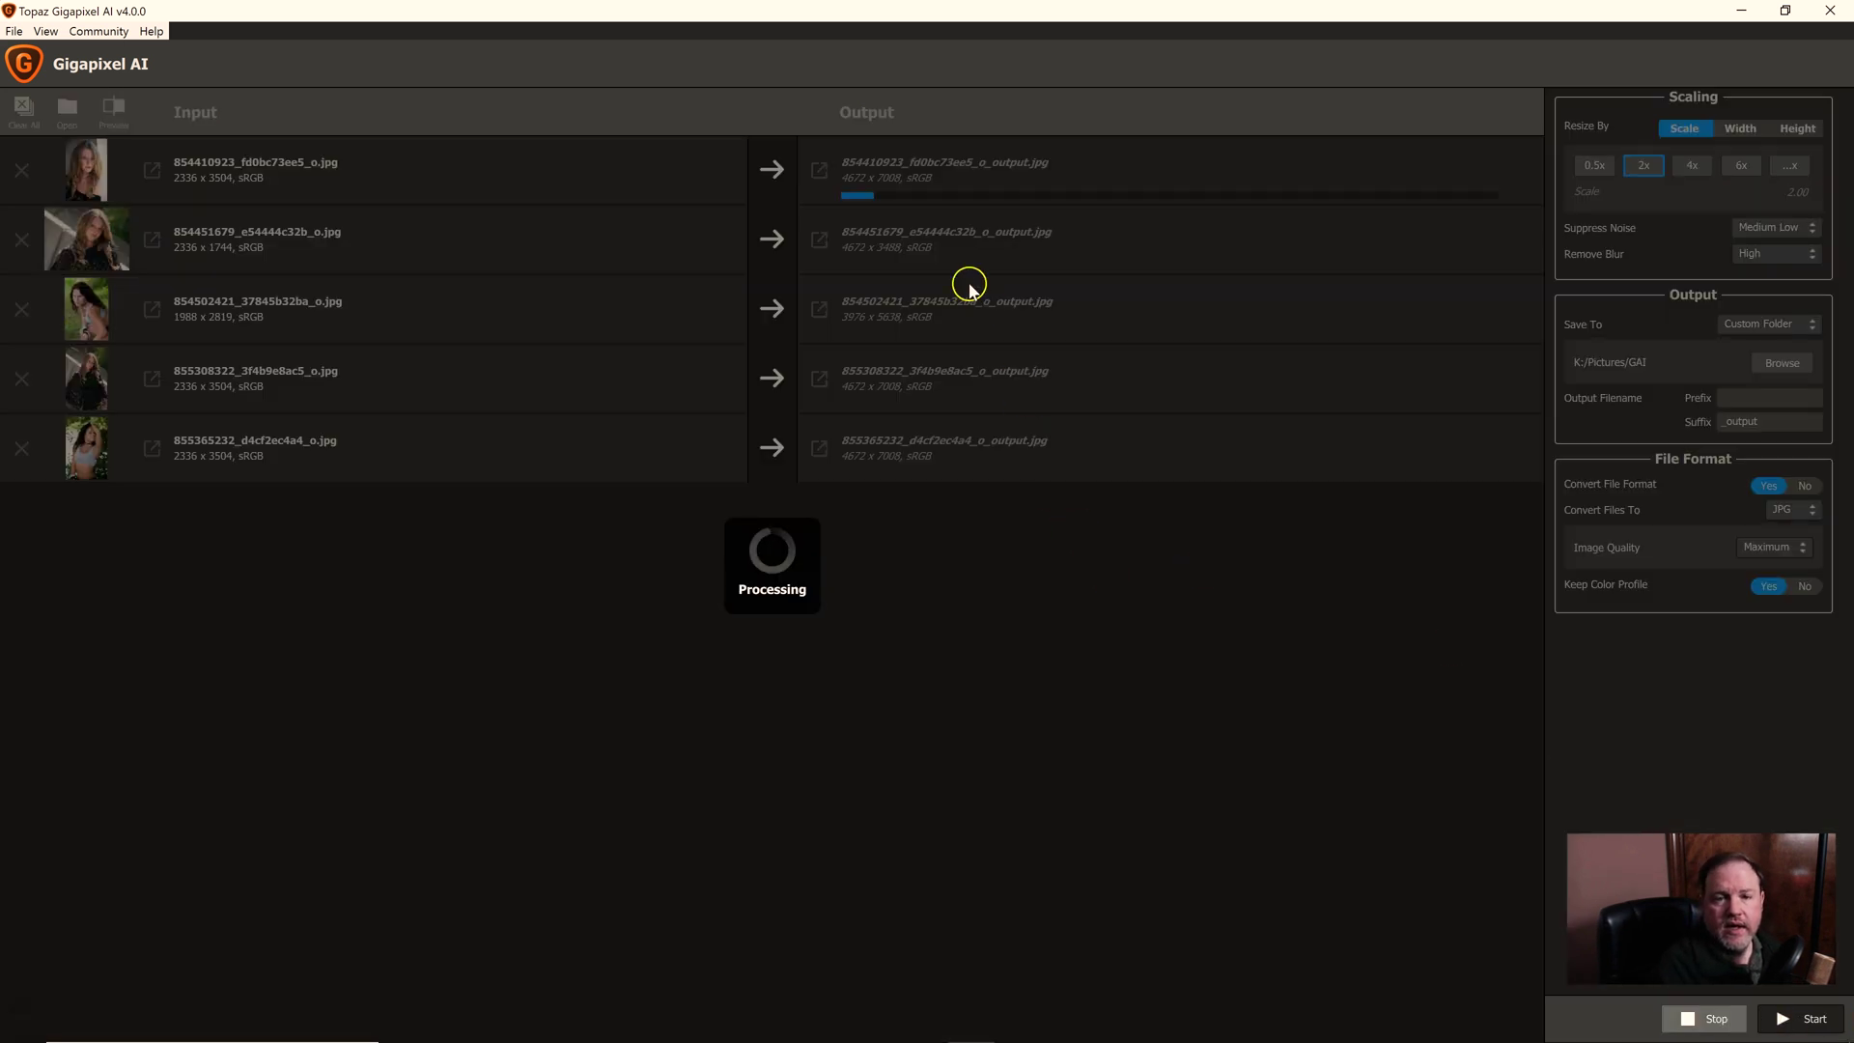